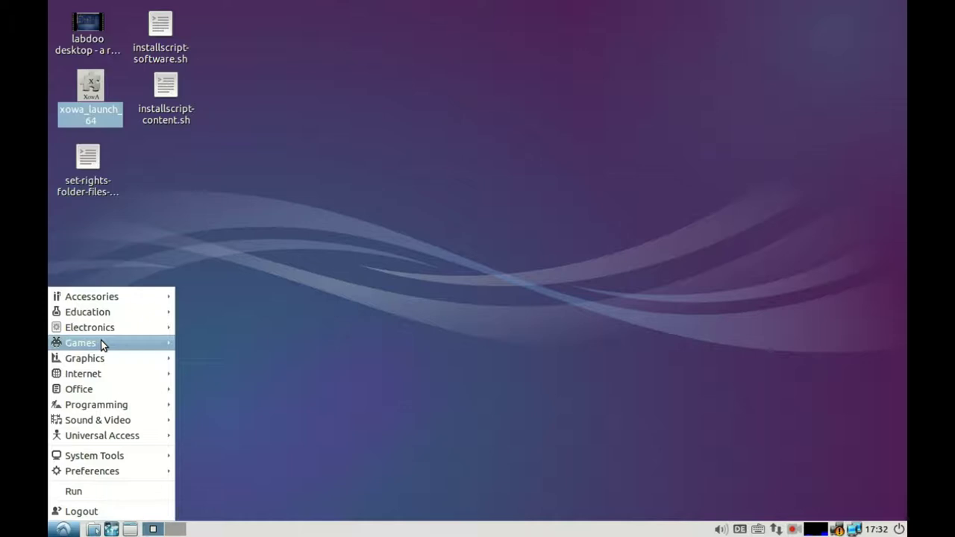
Step: Browse the start menu categories and launch Education > Educational suite GCompris
{"action": "mouse_move", "coordinate": [102, 359]}
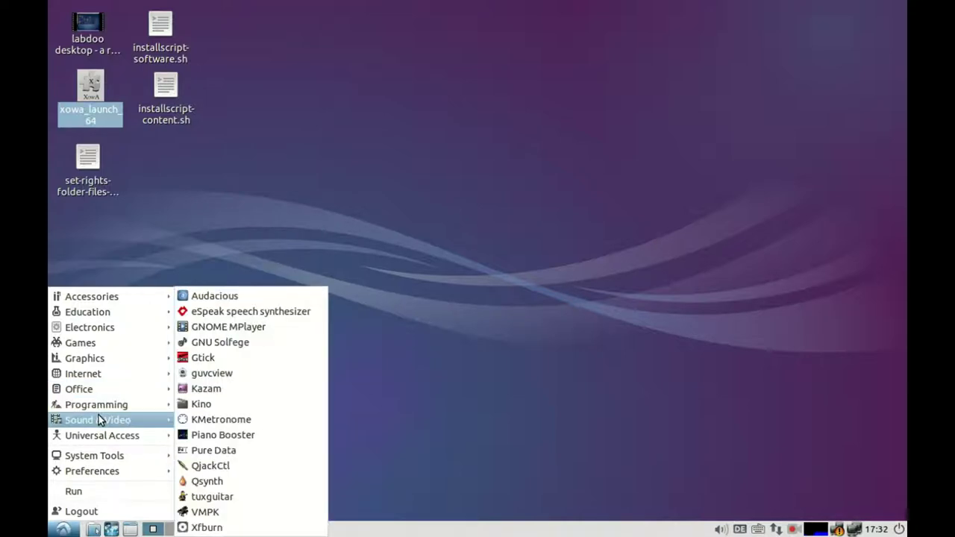
{"action": "mouse_move", "coordinate": [98, 433]}
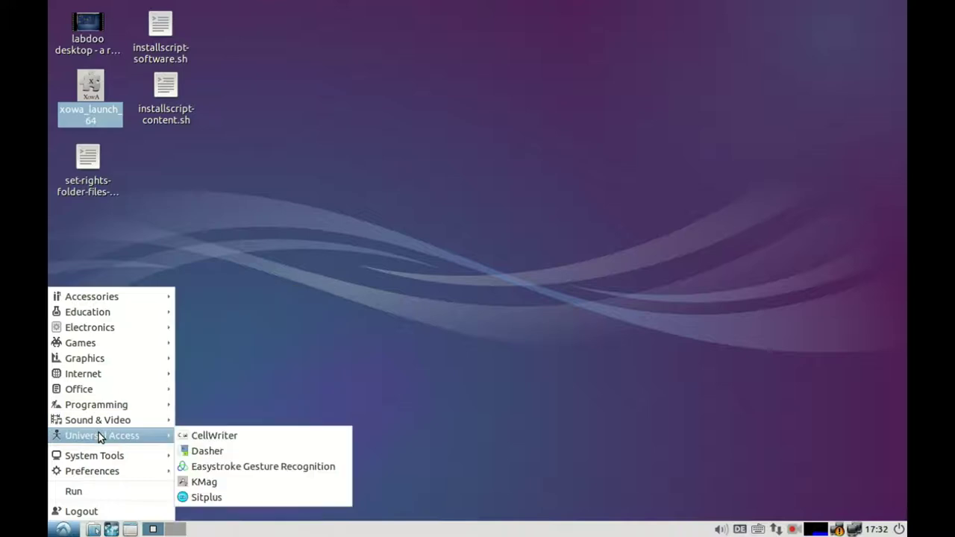
{"action": "mouse_move", "coordinate": [97, 449]}
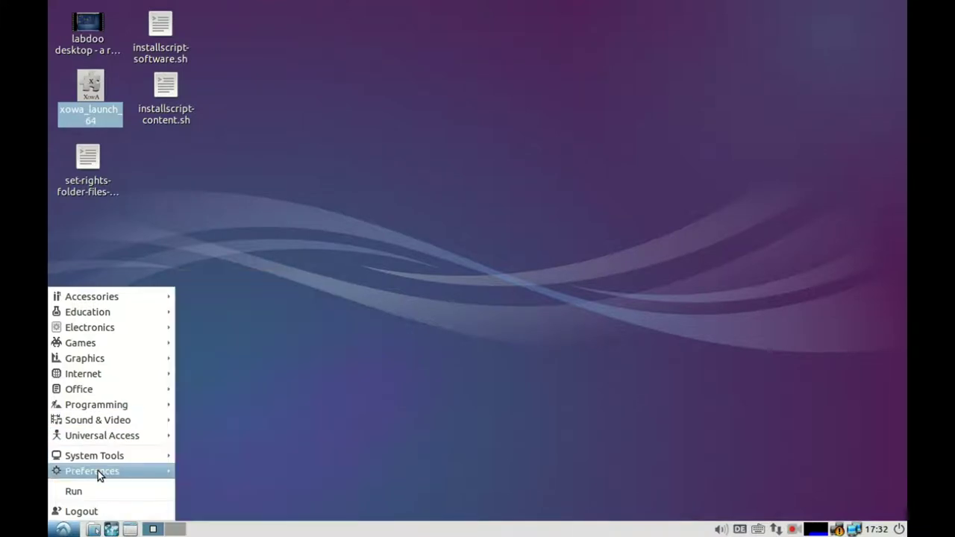
{"action": "mouse_move", "coordinate": [98, 471]}
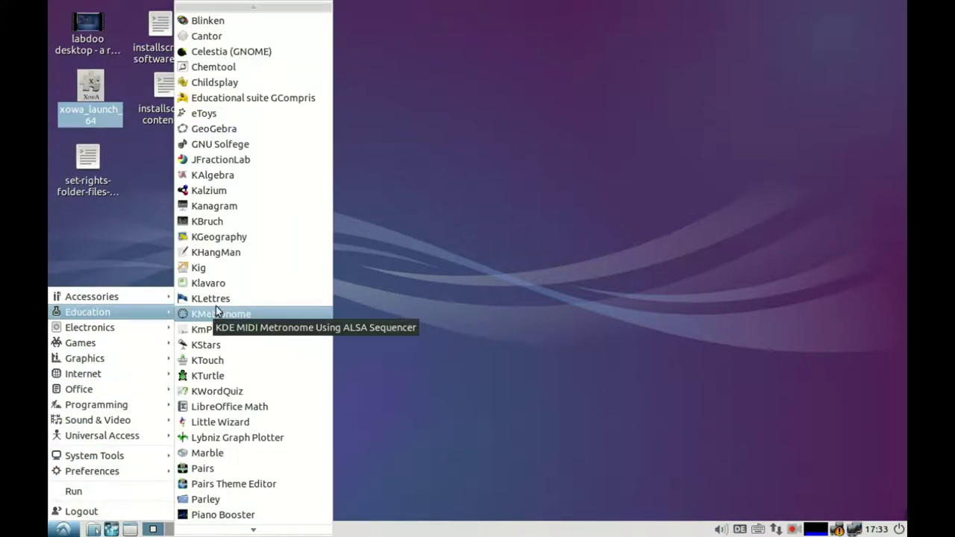
{"action": "left_click", "coordinate": [241, 101]}
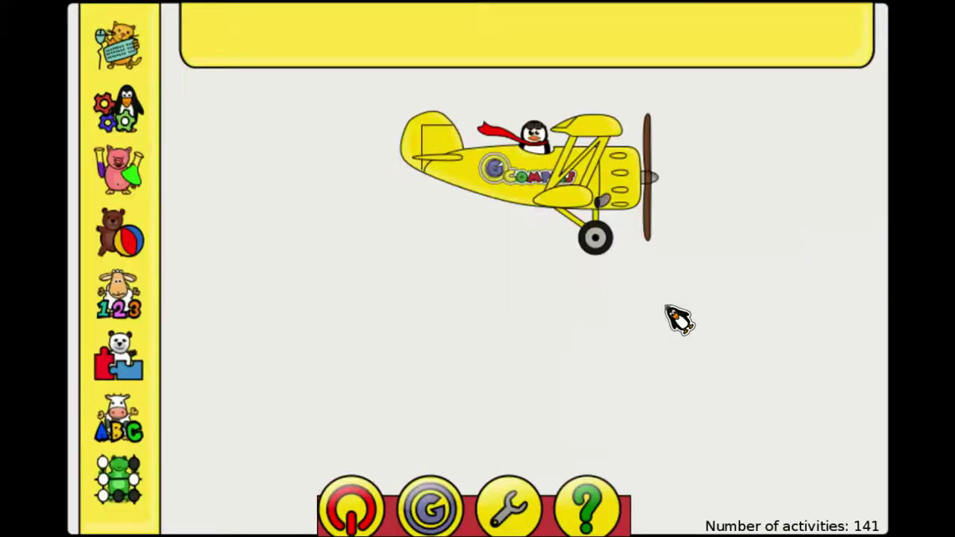
Step: Browse the computer discovery, discovery, experiential and amusement activity categories in GCompris
{"action": "left_click", "coordinate": [134, 60]}
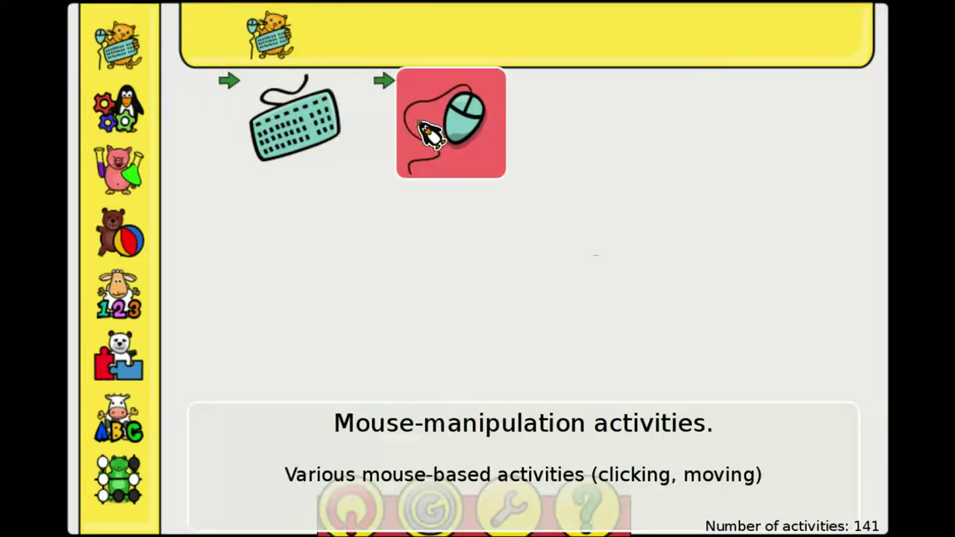
{"action": "left_click", "coordinate": [134, 130]}
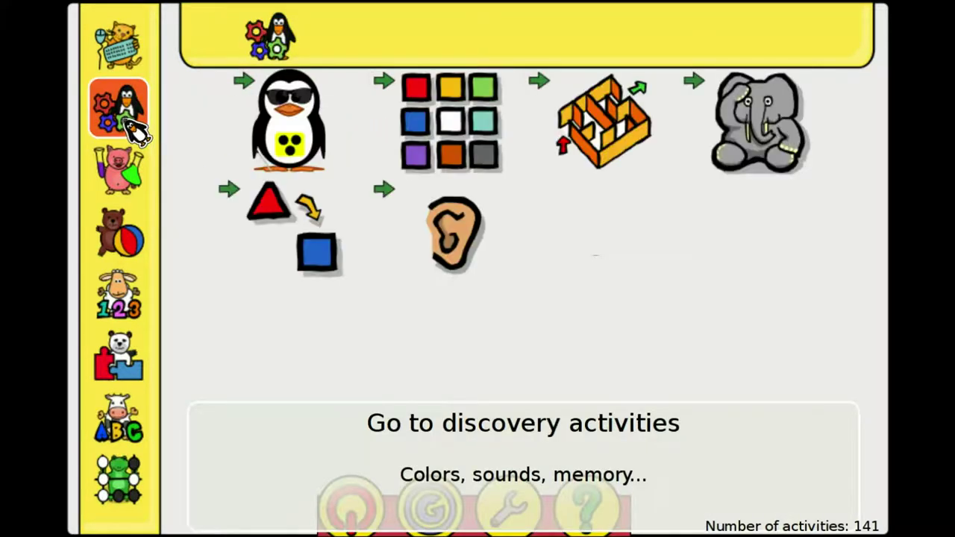
{"action": "left_click", "coordinate": [129, 171]}
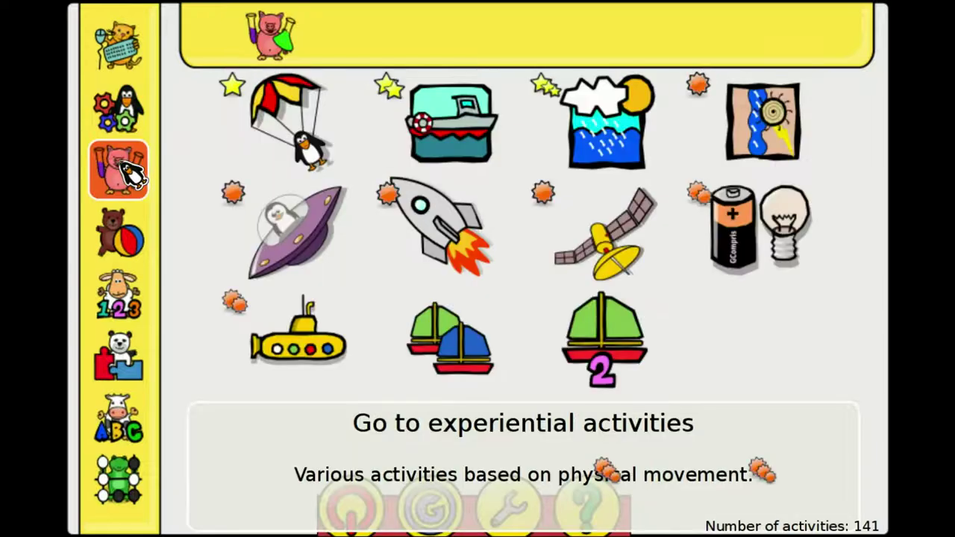
{"action": "left_click", "coordinate": [121, 235]}
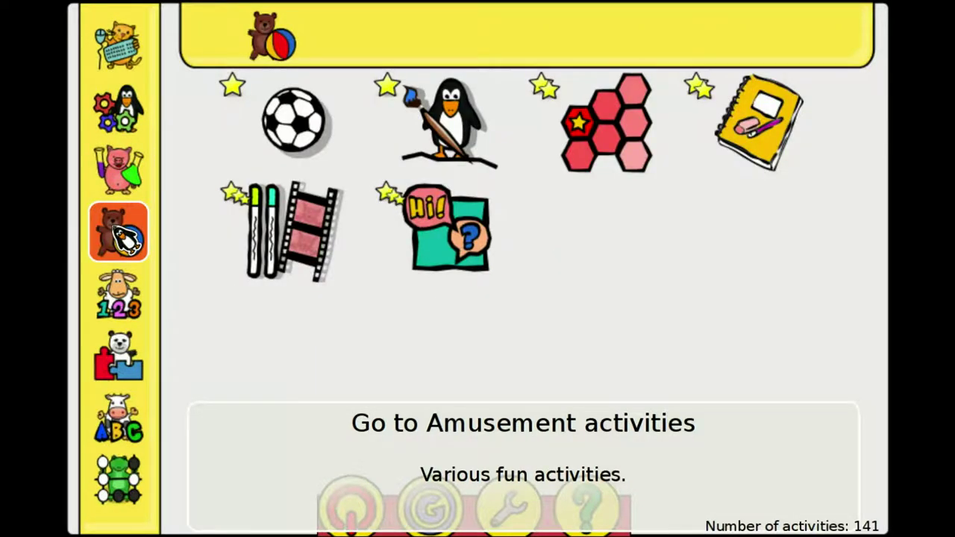
Step: Go to Mathematics > Numeration and open the Money activities card
{"action": "left_click", "coordinate": [123, 299]}
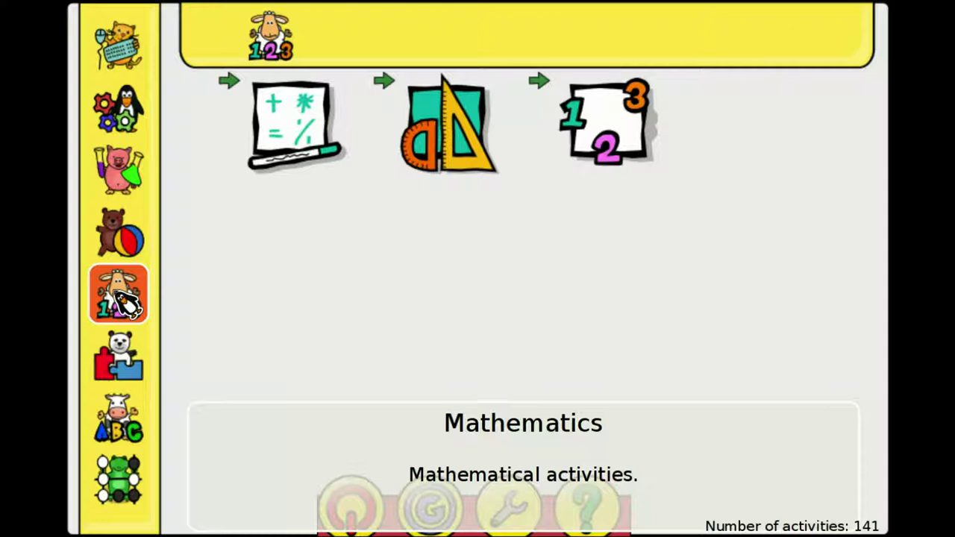
{"action": "left_click", "coordinate": [616, 153]}
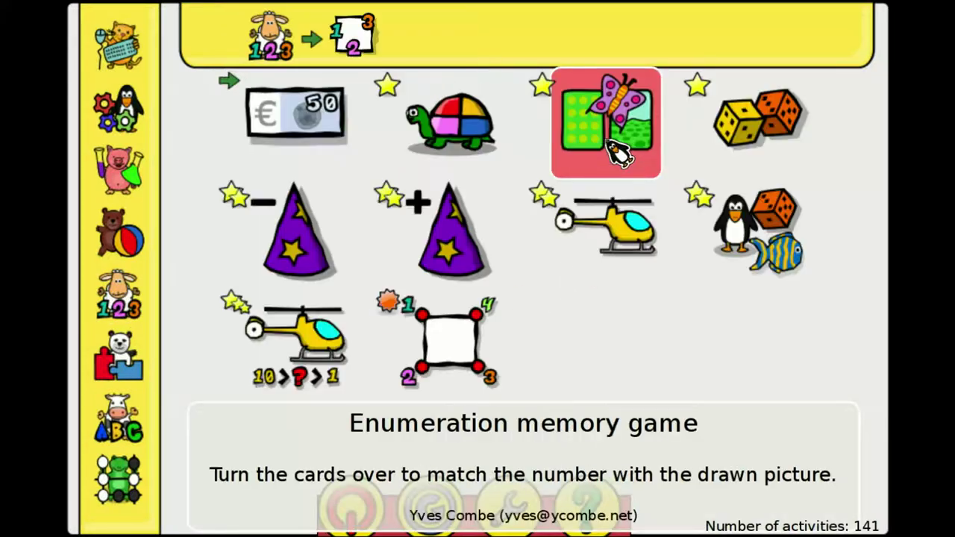
{"action": "left_click", "coordinate": [306, 132]}
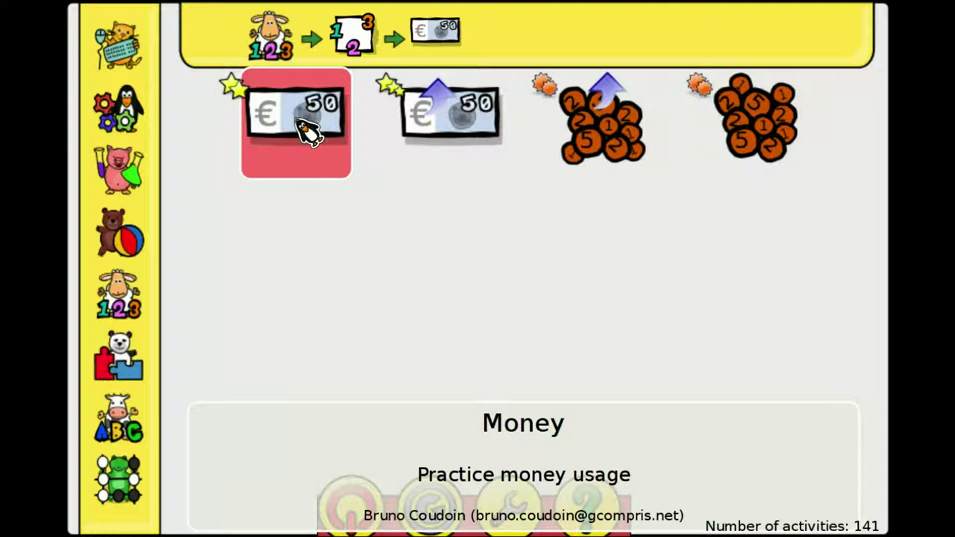
Step: In the Money activity, pay $7 for the light bulb with a 5 note and a 2 coin
{"action": "left_click", "coordinate": [306, 132]}
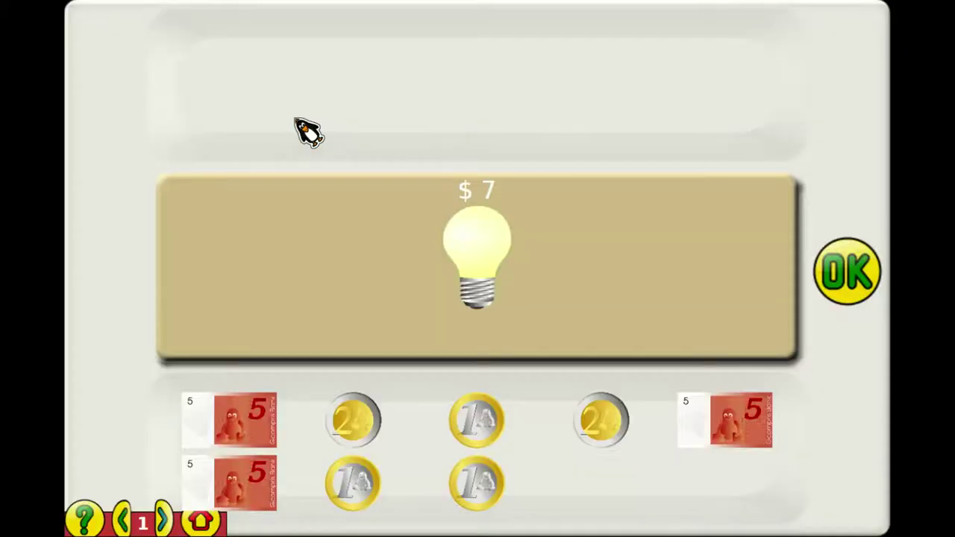
{"action": "left_click", "coordinate": [265, 424]}
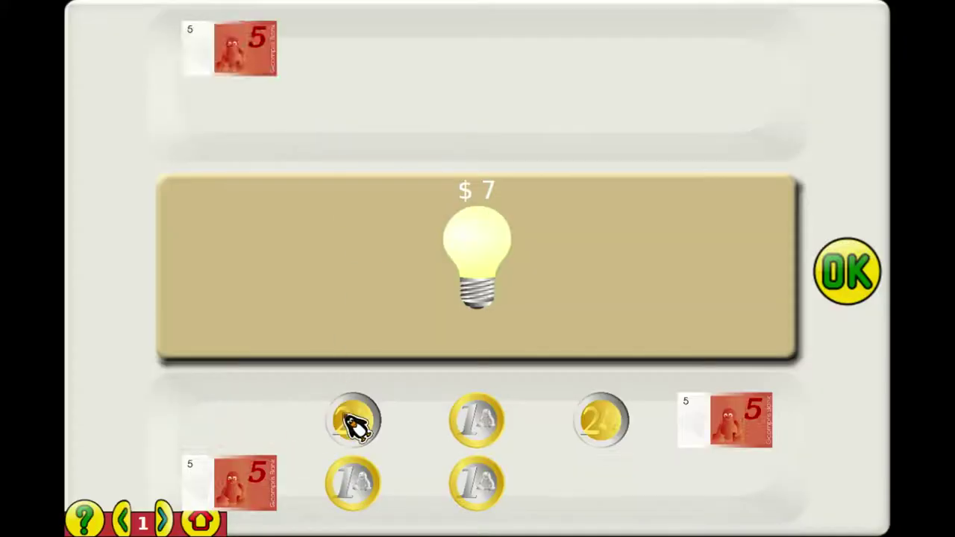
{"action": "left_click", "coordinate": [351, 426]}
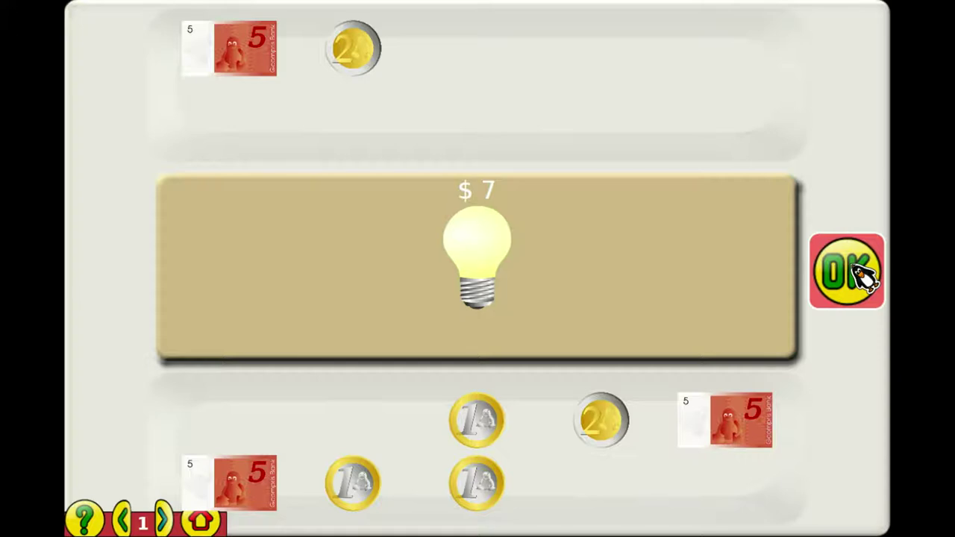
{"action": "left_click", "coordinate": [858, 270]}
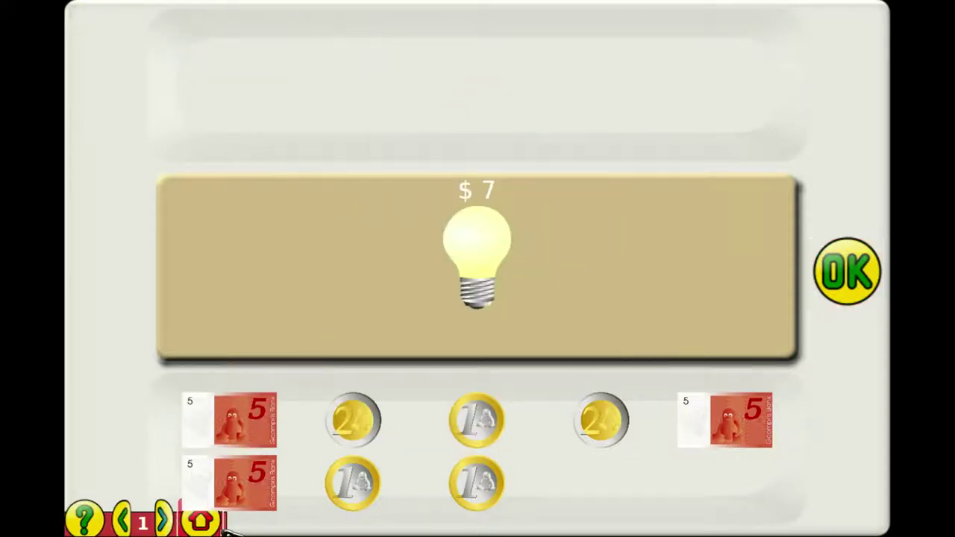
Step: Return to the GCompris home screen and quit, confirming 'Yes, I am sure!'
{"action": "left_click", "coordinate": [212, 525]}
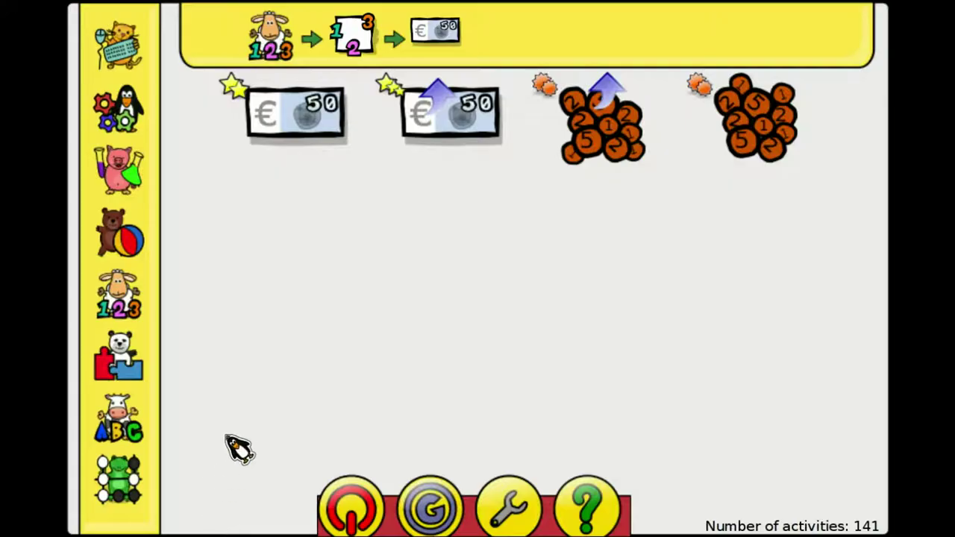
{"action": "left_click", "coordinate": [351, 510]}
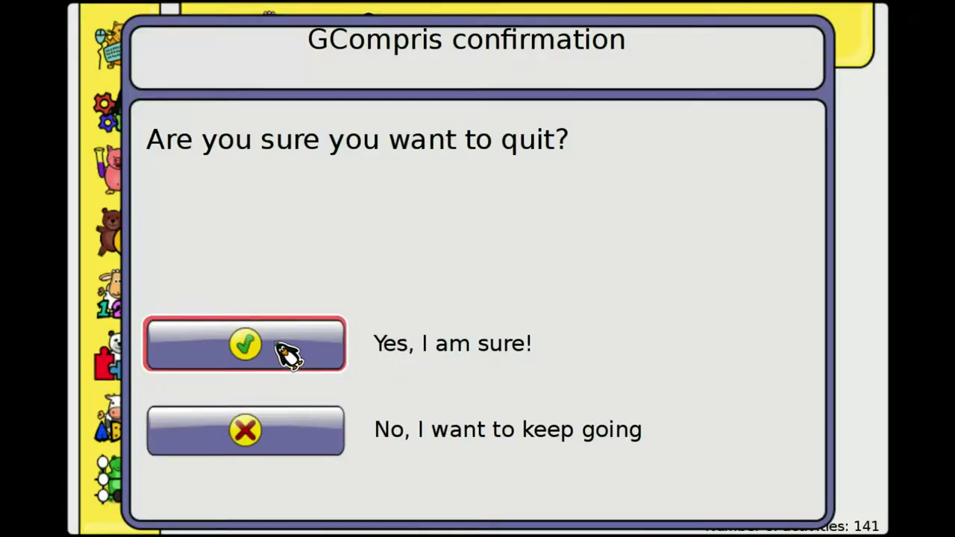
{"action": "left_click", "coordinate": [282, 352]}
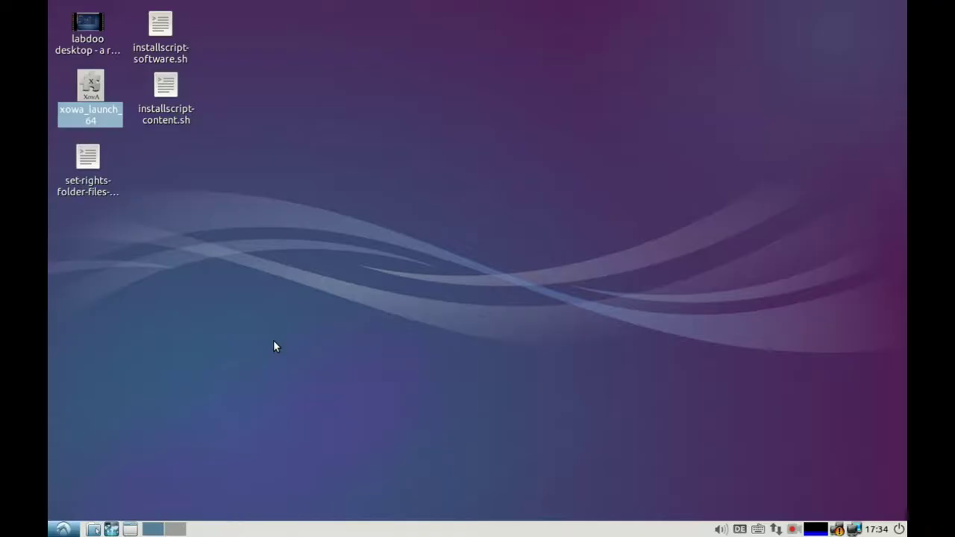
{"action": "left_click", "coordinate": [64, 529]}
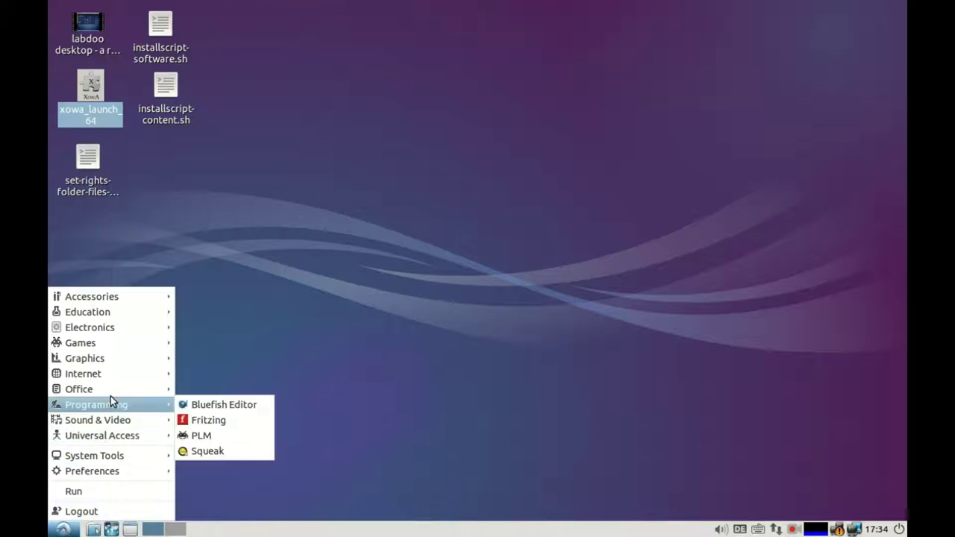
Step: Launch LibreOffice Writer on a blank Untitled 1 document, glance through its menus, then close it
{"action": "mouse_move", "coordinate": [111, 391]}
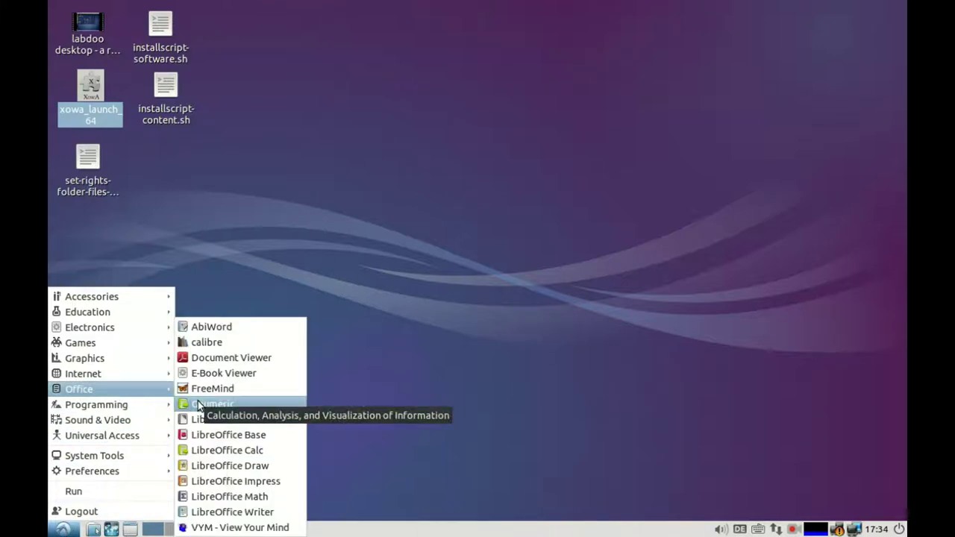
{"action": "left_click", "coordinate": [213, 513]}
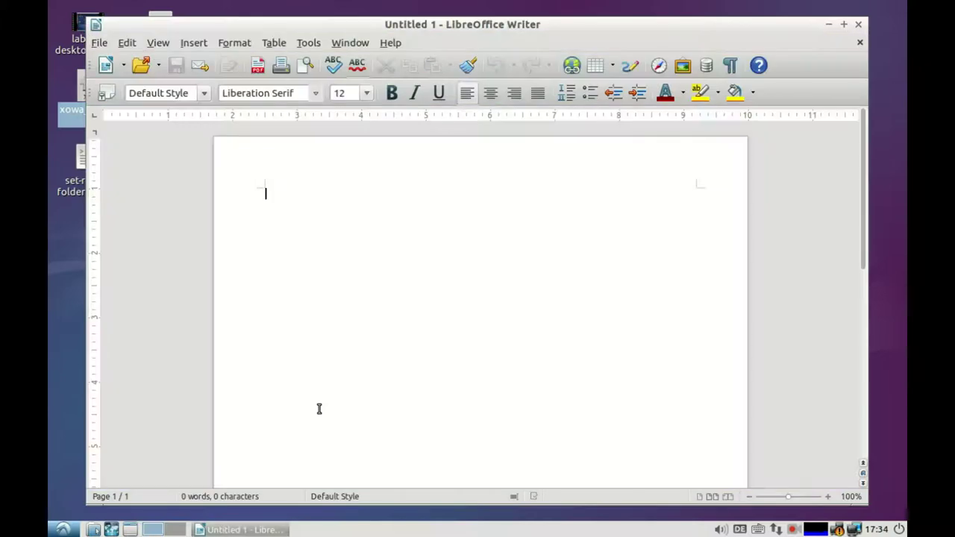
{"action": "left_click", "coordinate": [100, 43]}
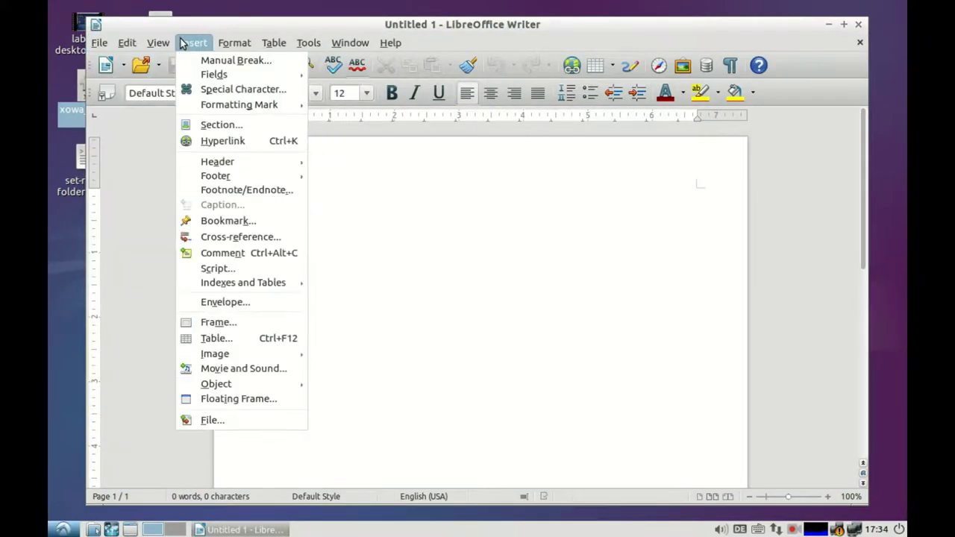
{"action": "mouse_move", "coordinate": [223, 45]}
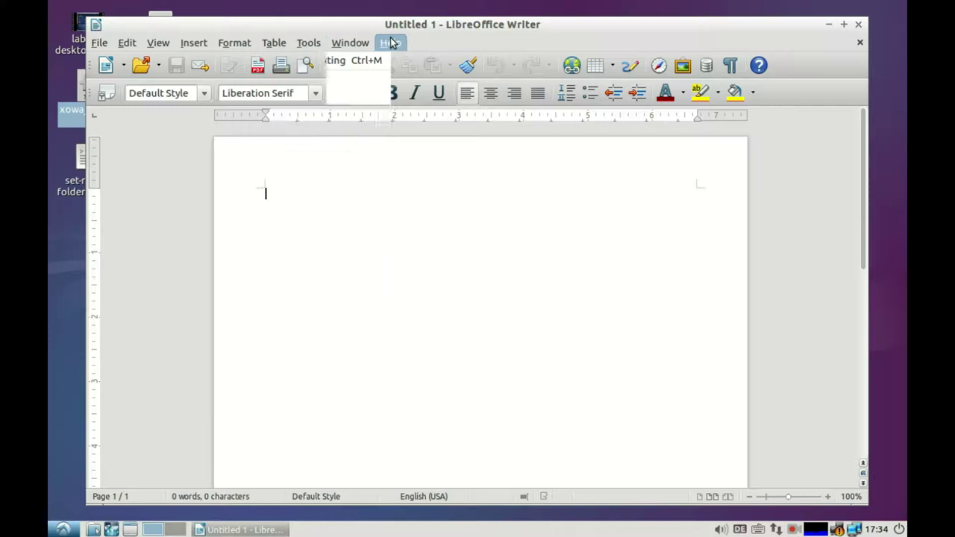
{"action": "mouse_move", "coordinate": [390, 43]}
{"action": "left_click", "coordinate": [512, 272]}
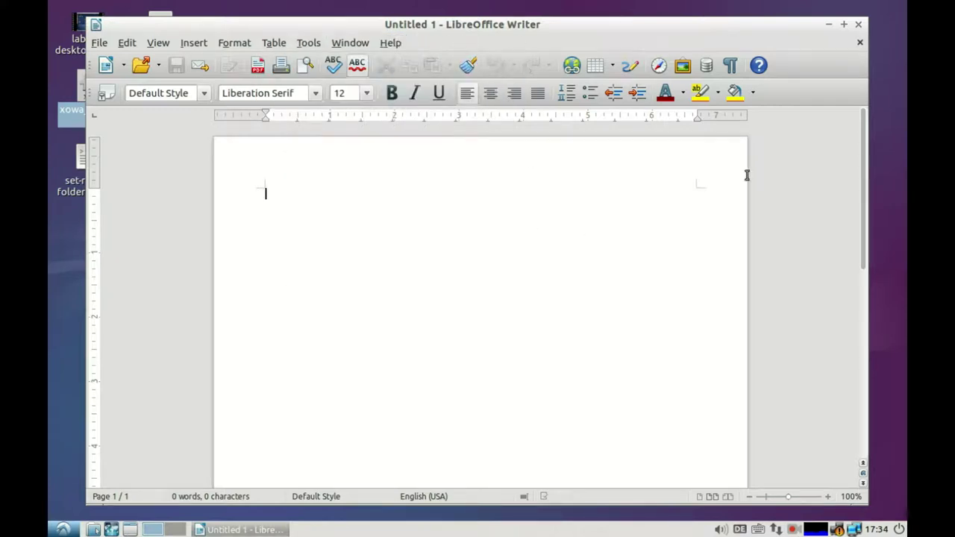
{"action": "left_click", "coordinate": [859, 26]}
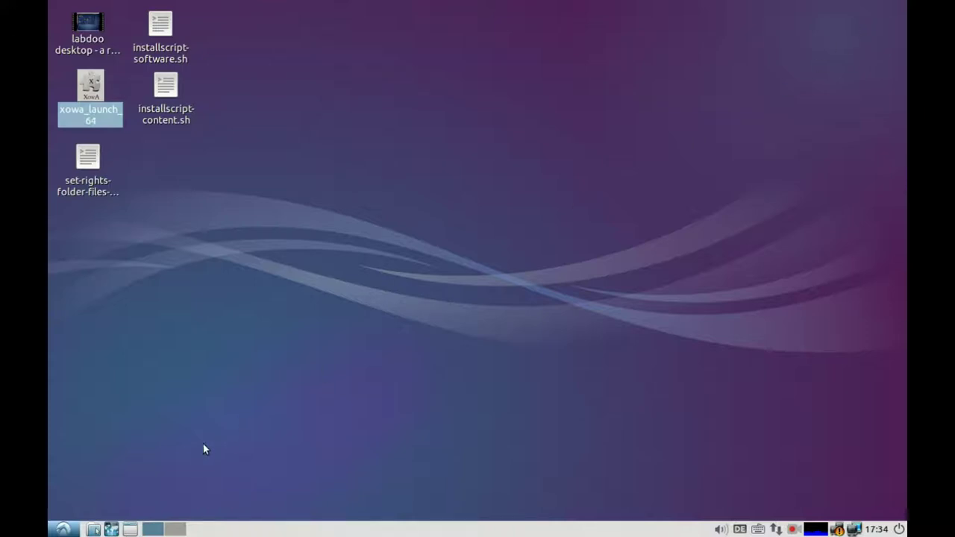
{"action": "left_click", "coordinate": [61, 531]}
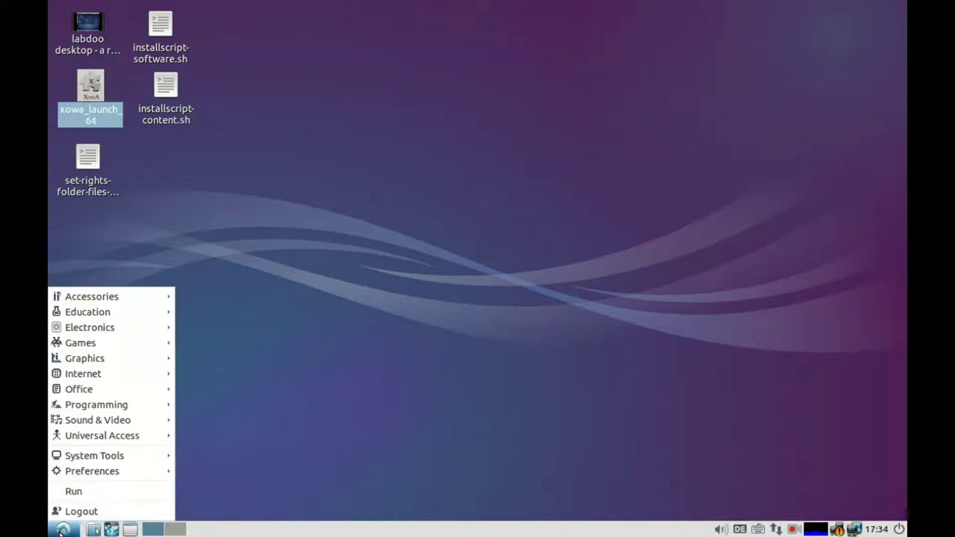
{"action": "mouse_move", "coordinate": [117, 456]}
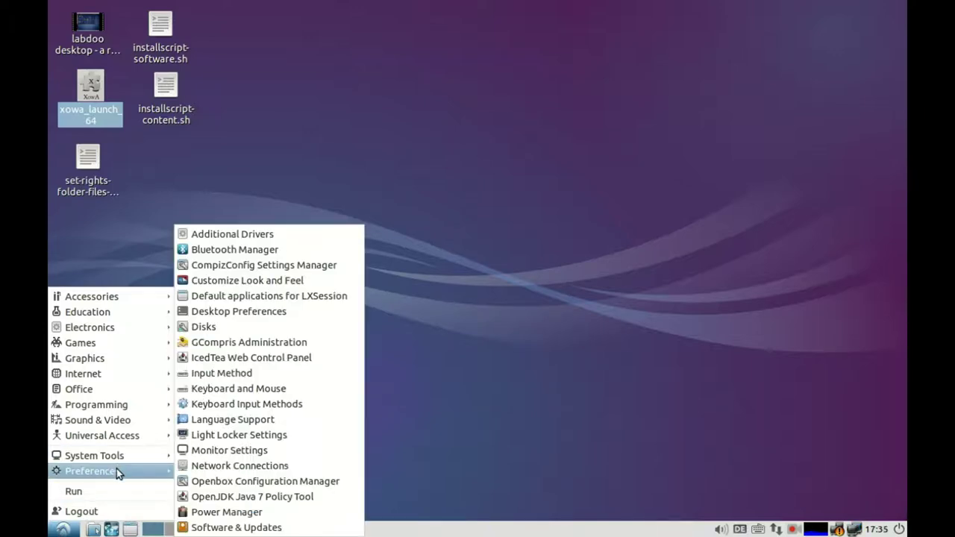
{"action": "left_click", "coordinate": [217, 451]}
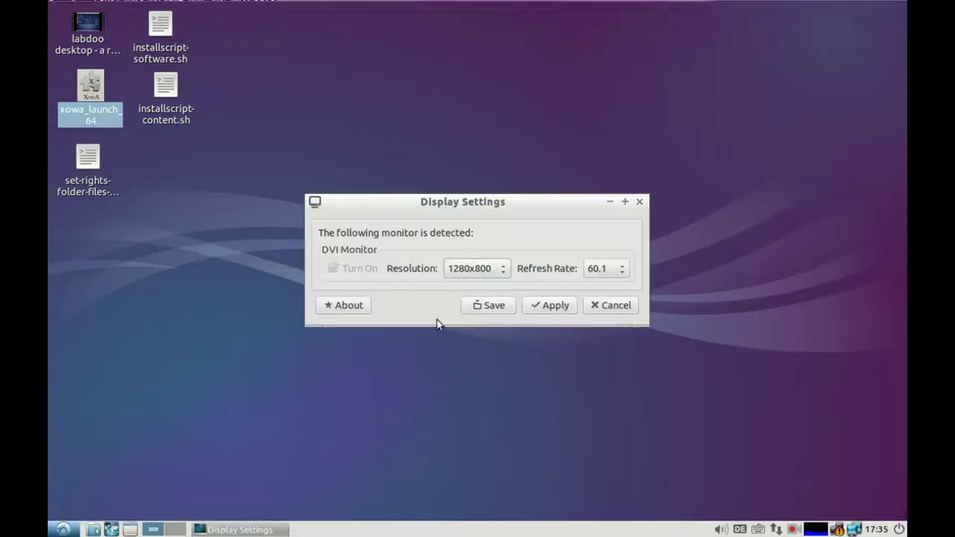
{"action": "left_click", "coordinate": [506, 273]}
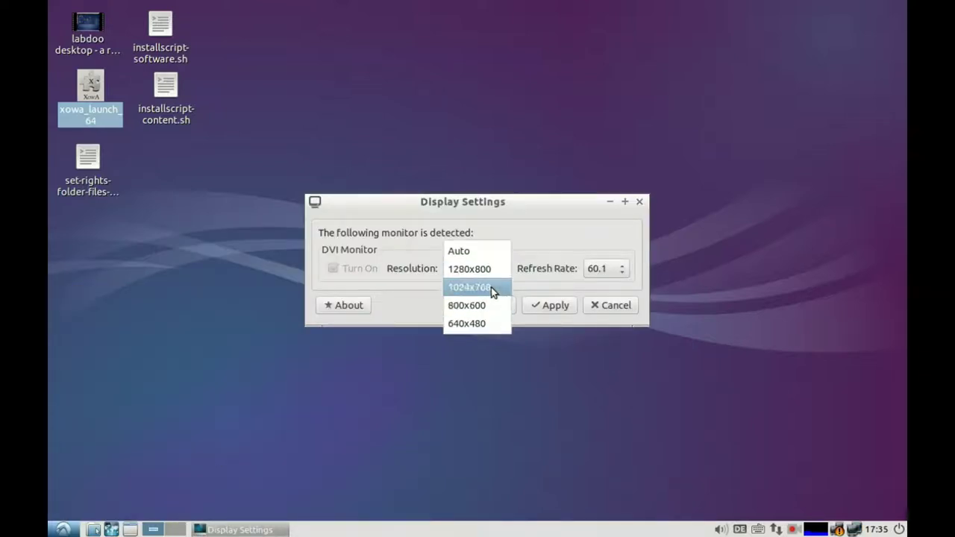
{"action": "left_click", "coordinate": [542, 238]}
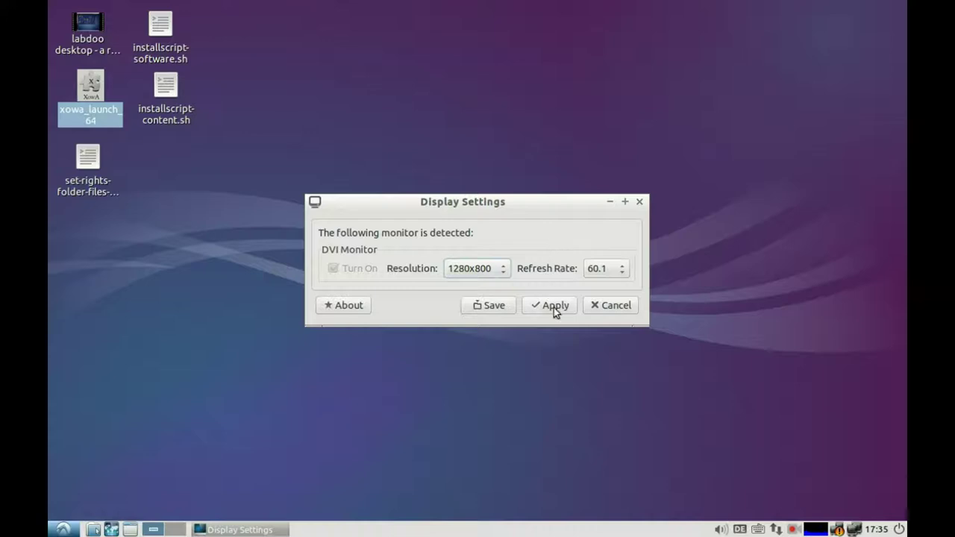
{"action": "left_click", "coordinate": [612, 306]}
{"action": "left_click", "coordinate": [63, 529]}
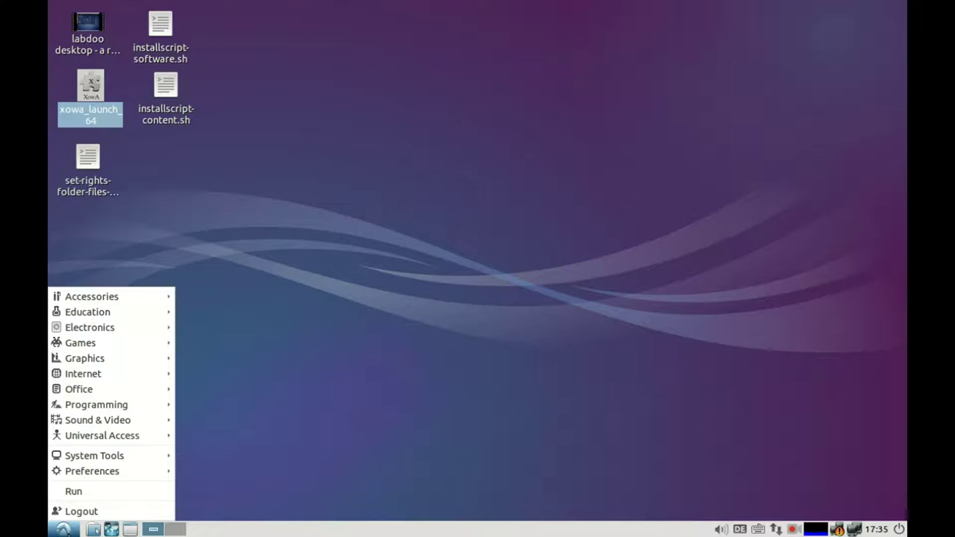
{"action": "mouse_move", "coordinate": [127, 473]}
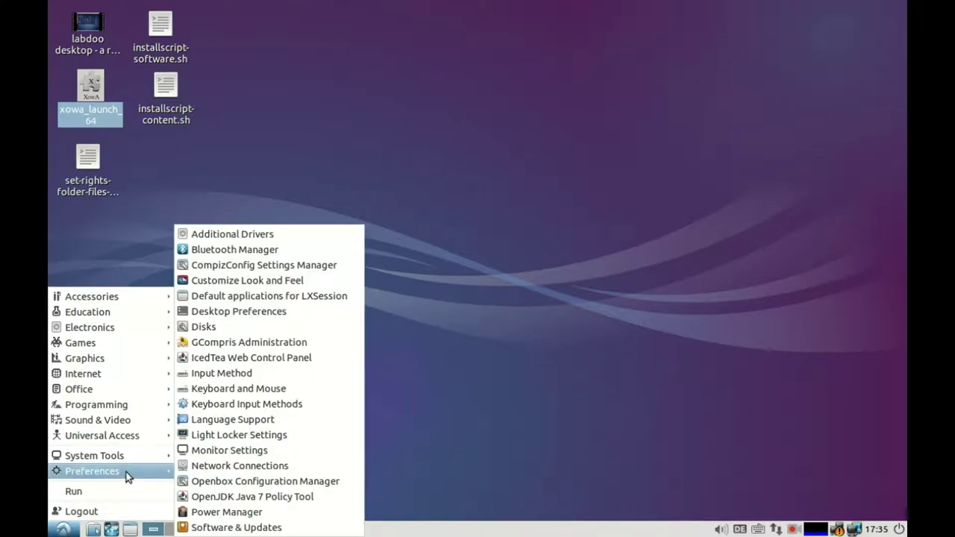
{"action": "right_click", "coordinate": [624, 530]}
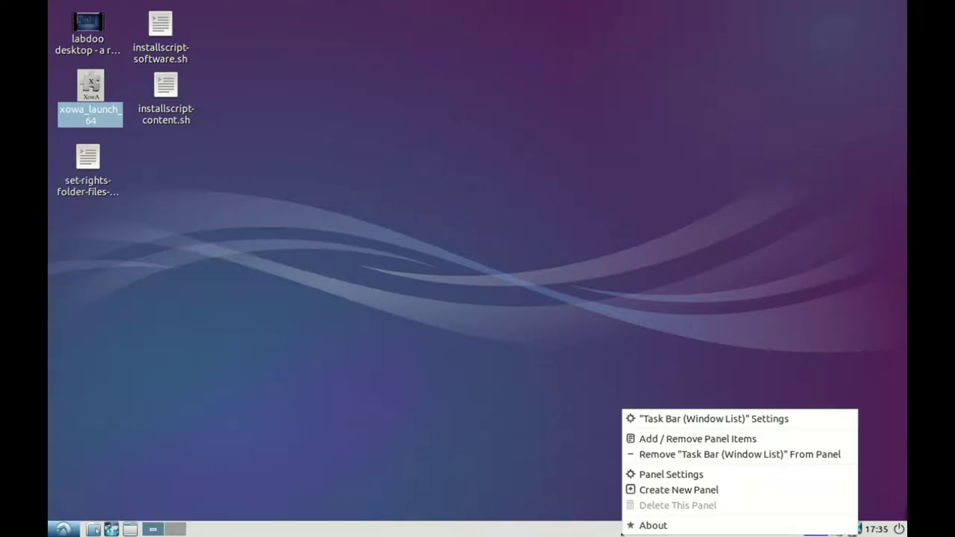
{"action": "left_click", "coordinate": [666, 442]}
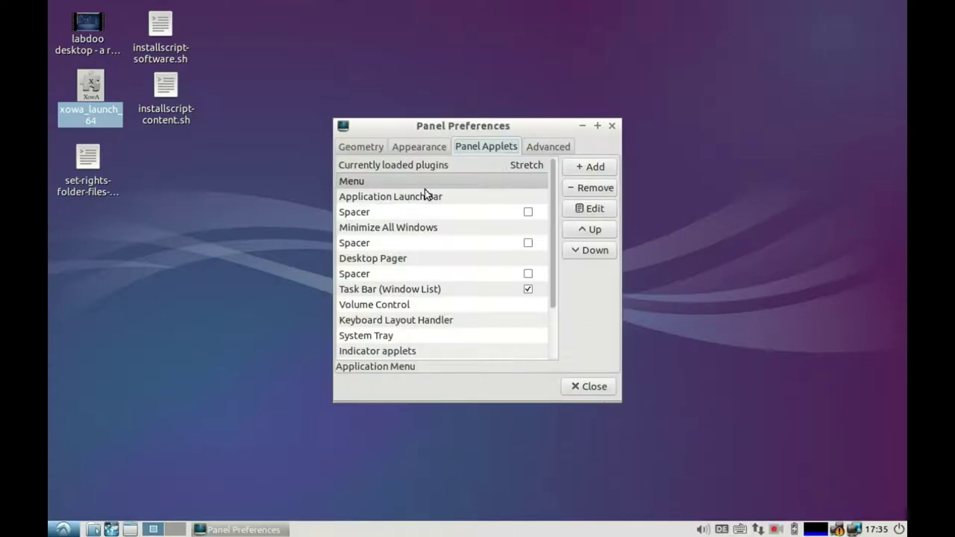
{"action": "left_click_drag", "start_coordinate": [554, 192], "coordinate": [578, 302]}
{"action": "left_click", "coordinate": [590, 167]}
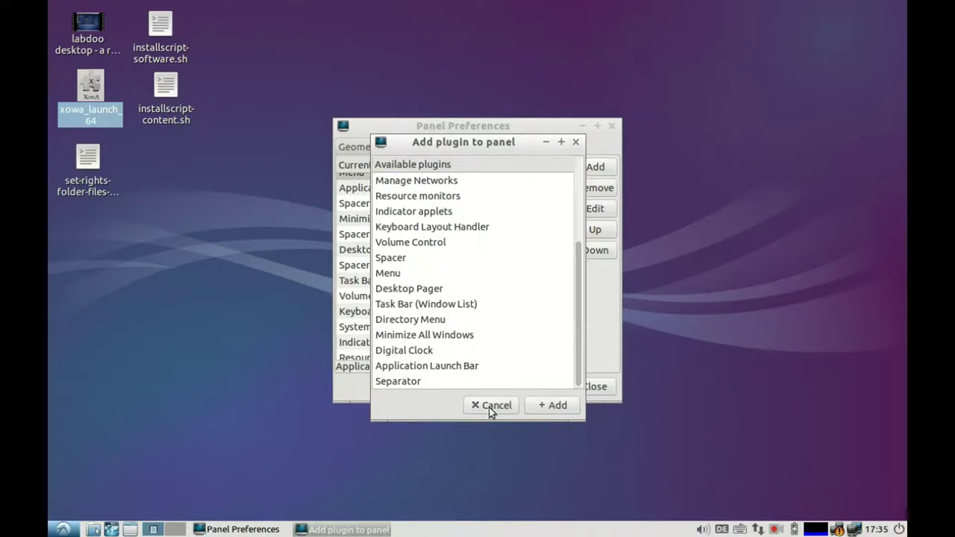
{"action": "left_click", "coordinate": [492, 409]}
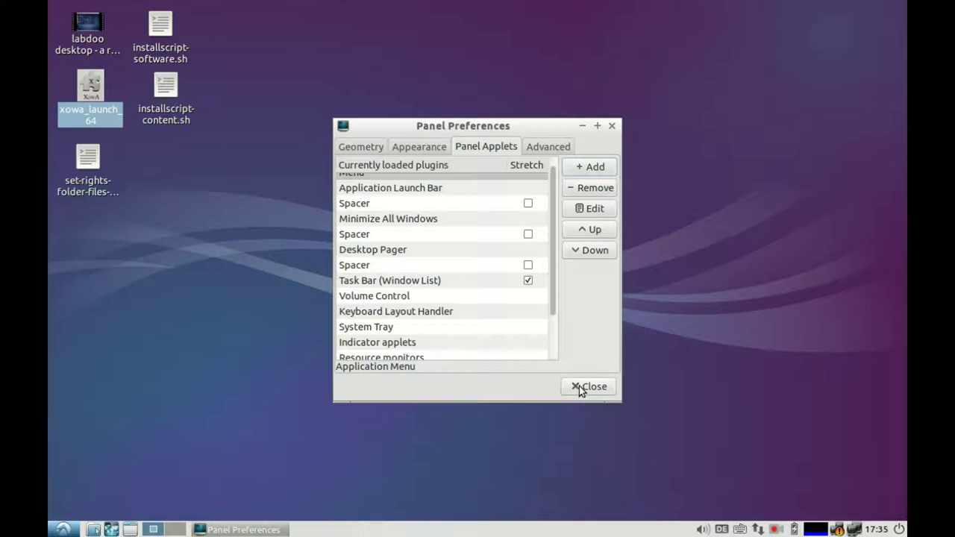
{"action": "left_click", "coordinate": [590, 387]}
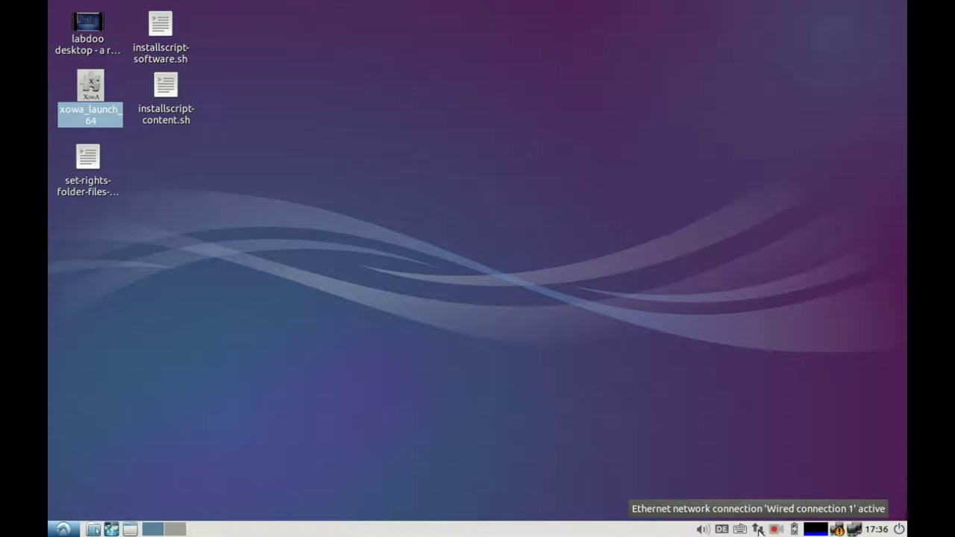
Step: Check the network tray options, open and cancel the logout dialog, then bring up the application menu
{"action": "right_click", "coordinate": [758, 529]}
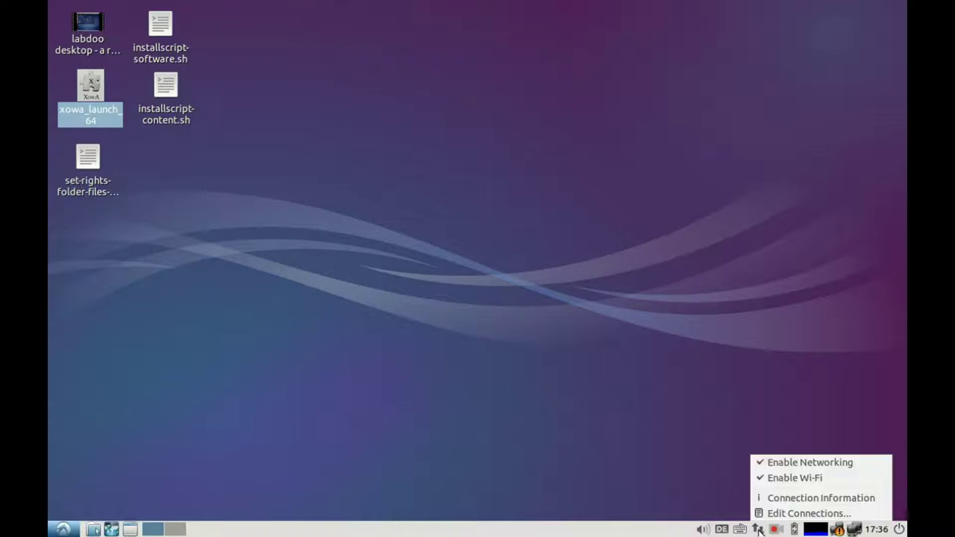
{"action": "left_click", "coordinate": [711, 486]}
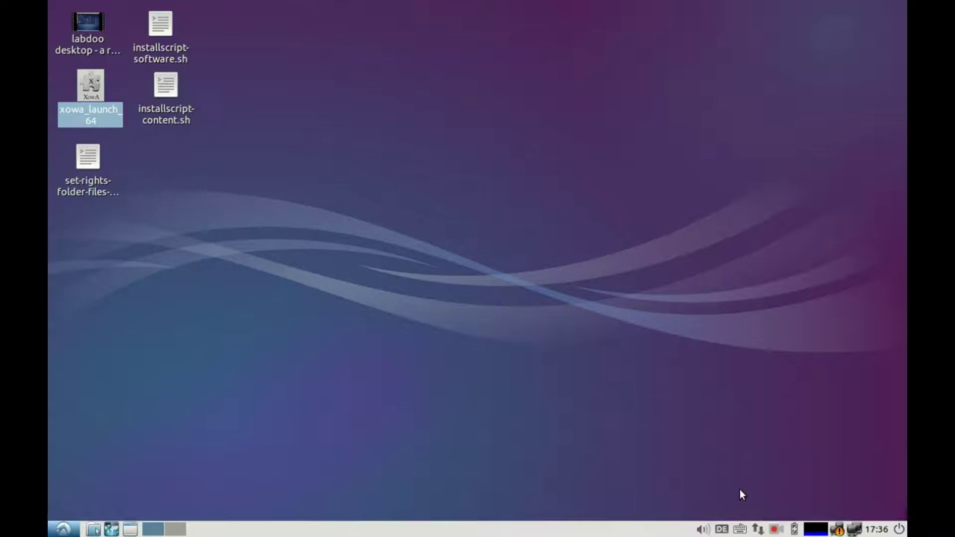
{"action": "mouse_move", "coordinate": [824, 531]}
{"action": "left_click", "coordinate": [896, 529]}
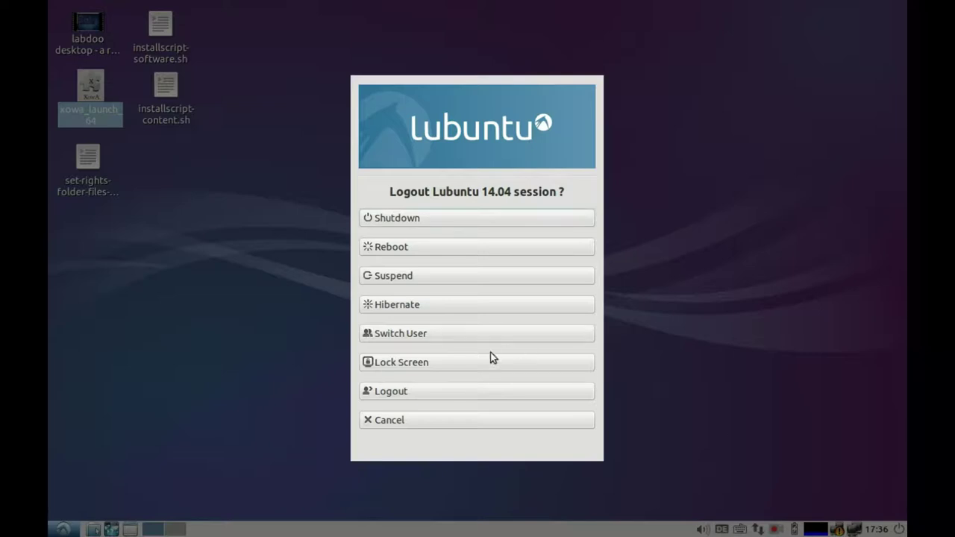
{"action": "left_click", "coordinate": [457, 420]}
{"action": "left_click", "coordinate": [776, 530]}
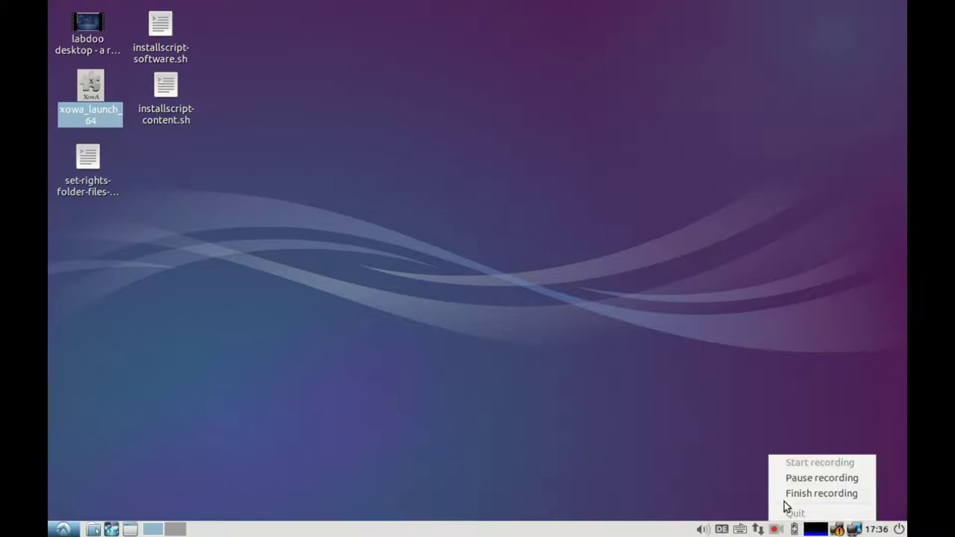
{"action": "left_click", "coordinate": [63, 529]}
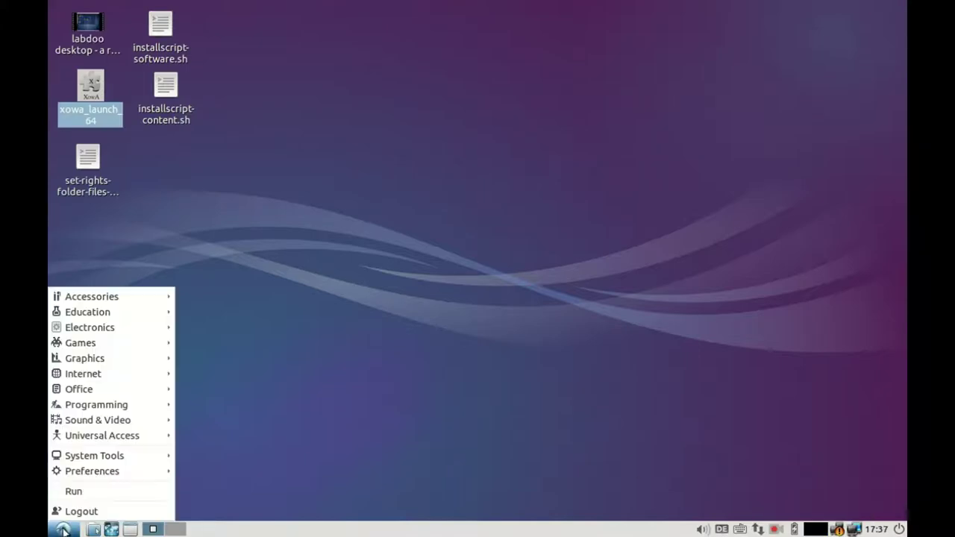
Step: Launch Lubuntu Software Center and view the Blinken package details in the Education category
{"action": "mouse_move", "coordinate": [114, 458]}
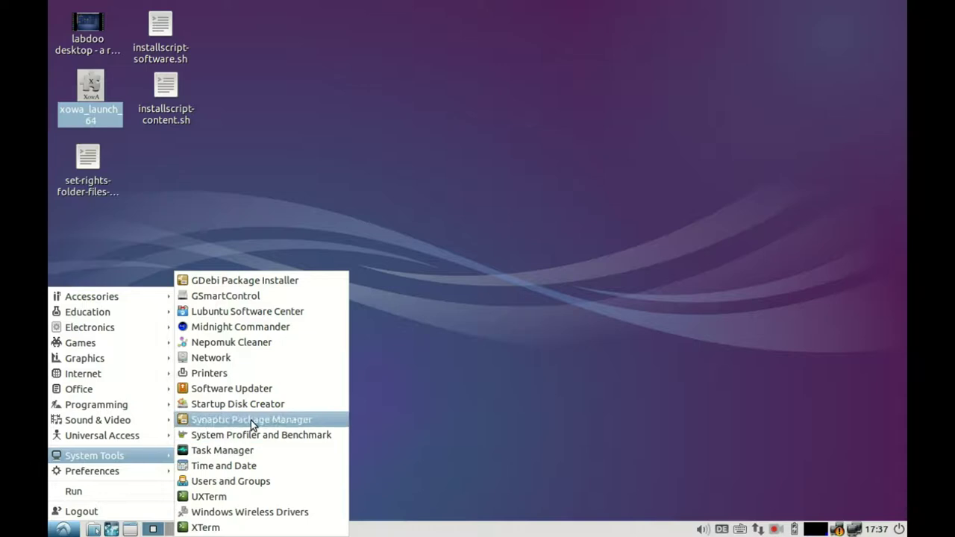
{"action": "left_click", "coordinate": [255, 312]}
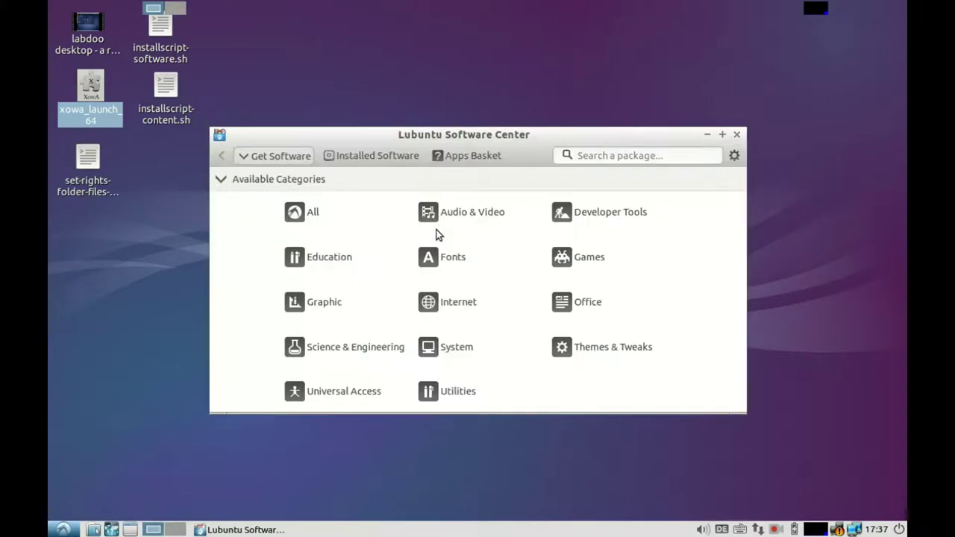
{"action": "left_click", "coordinate": [317, 258]}
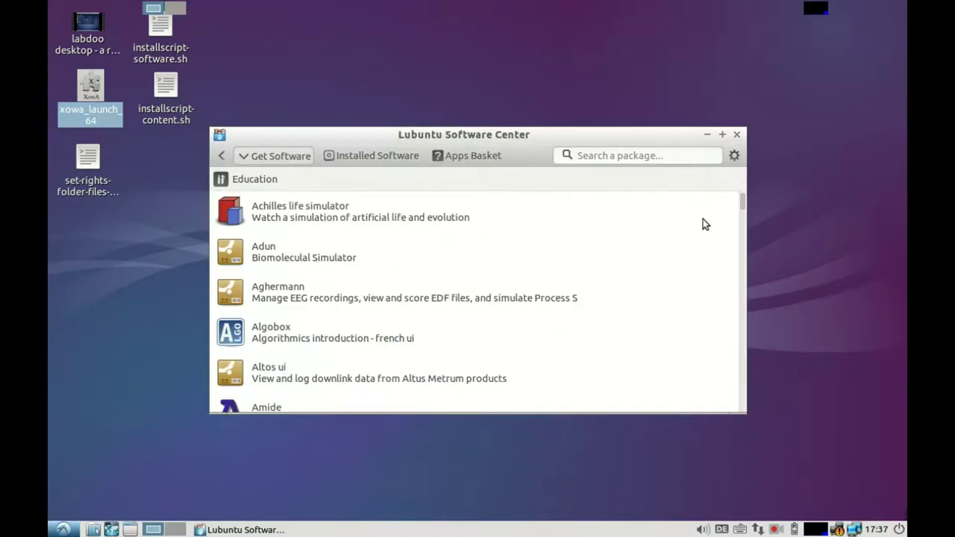
{"action": "left_click_drag", "start_coordinate": [742, 206], "coordinate": [735, 217]}
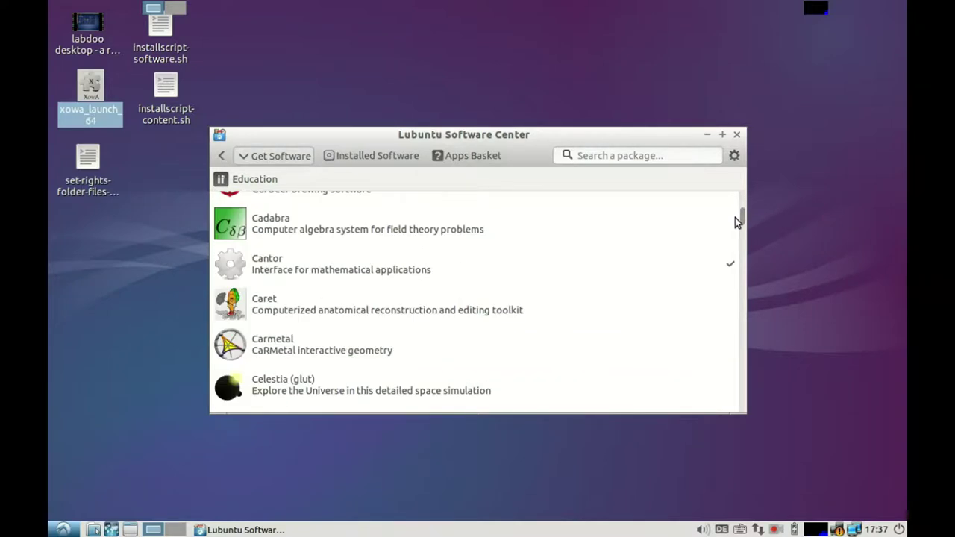
{"action": "scroll", "coordinate": [626, 237], "scroll_direction": "up", "scroll_amount": 5}
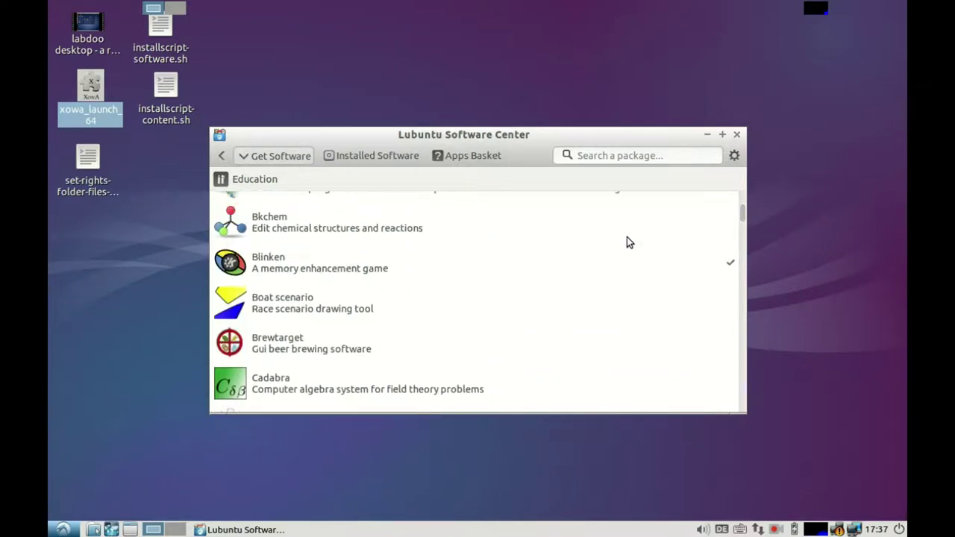
{"action": "left_click", "coordinate": [323, 263]}
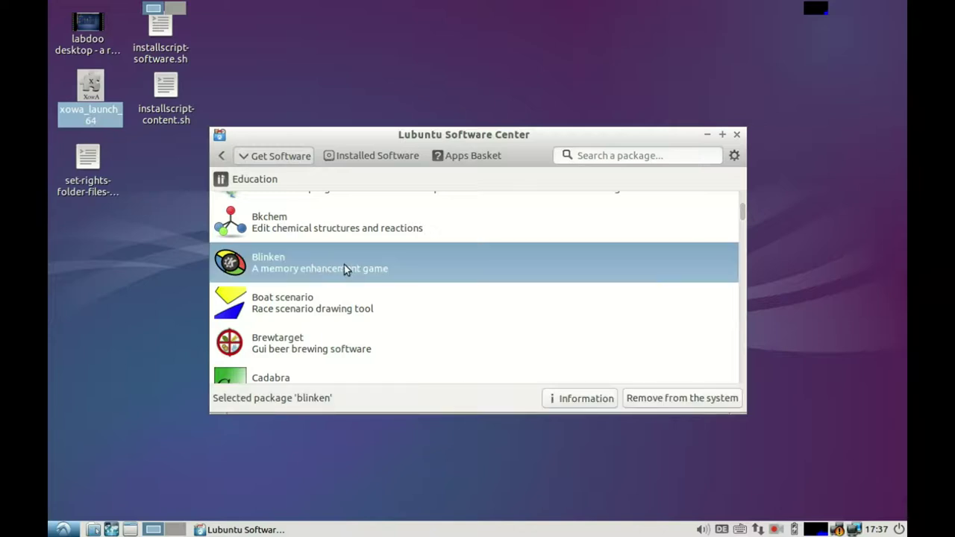
{"action": "left_click", "coordinate": [555, 401]}
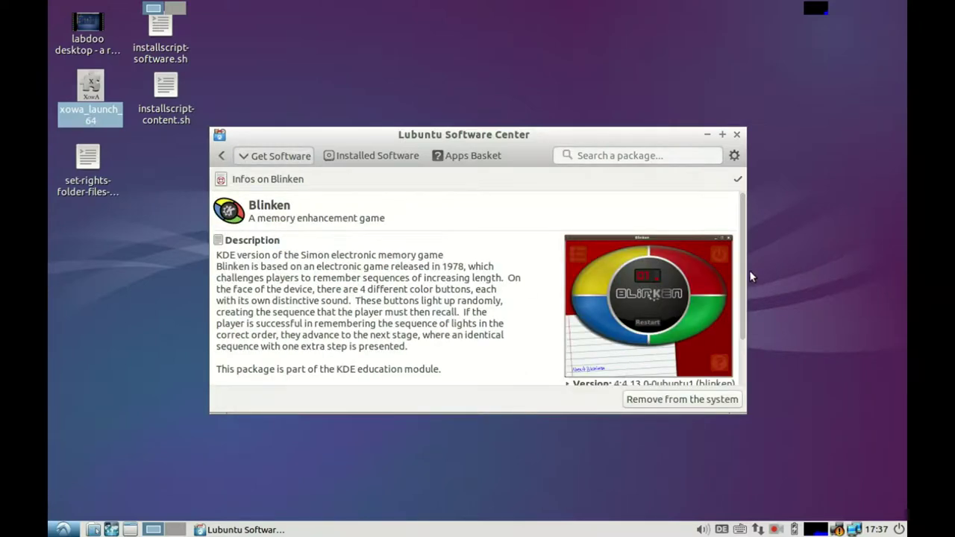
Step: Go back through the Education list to the software categories and close the Software Center
{"action": "left_click_drag", "start_coordinate": [743, 270], "coordinate": [754, 244]}
{"action": "left_click", "coordinate": [220, 157]}
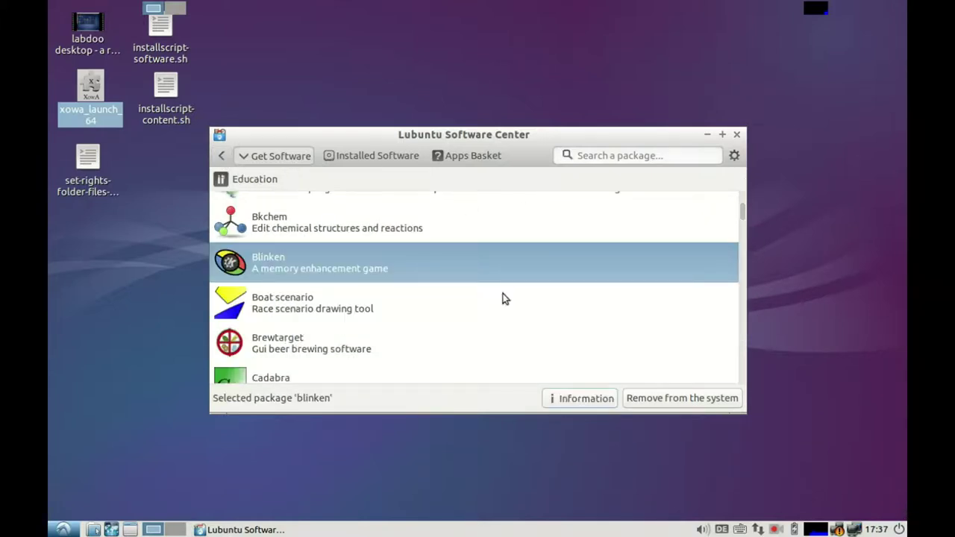
{"action": "left_click", "coordinate": [221, 157]}
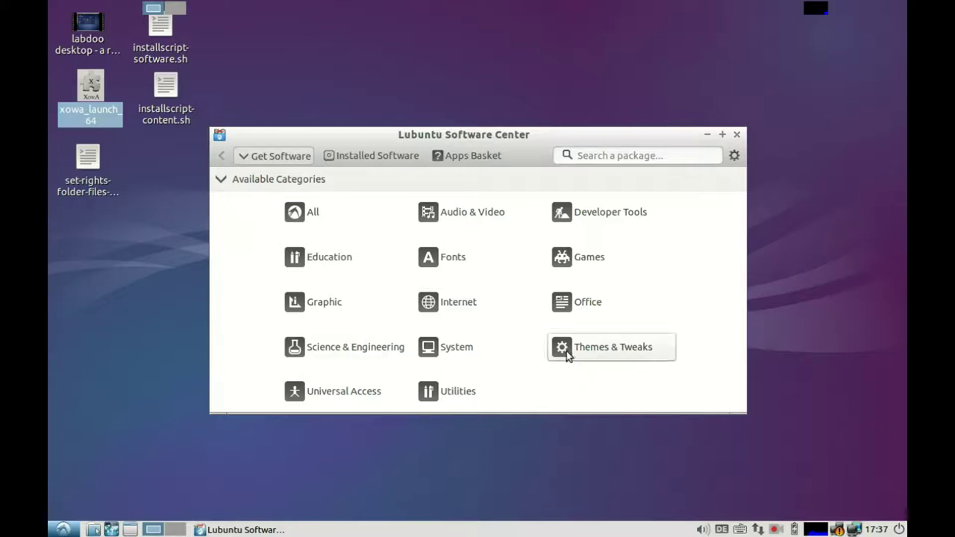
{"action": "left_click", "coordinate": [737, 136]}
{"action": "left_click", "coordinate": [55, 530]}
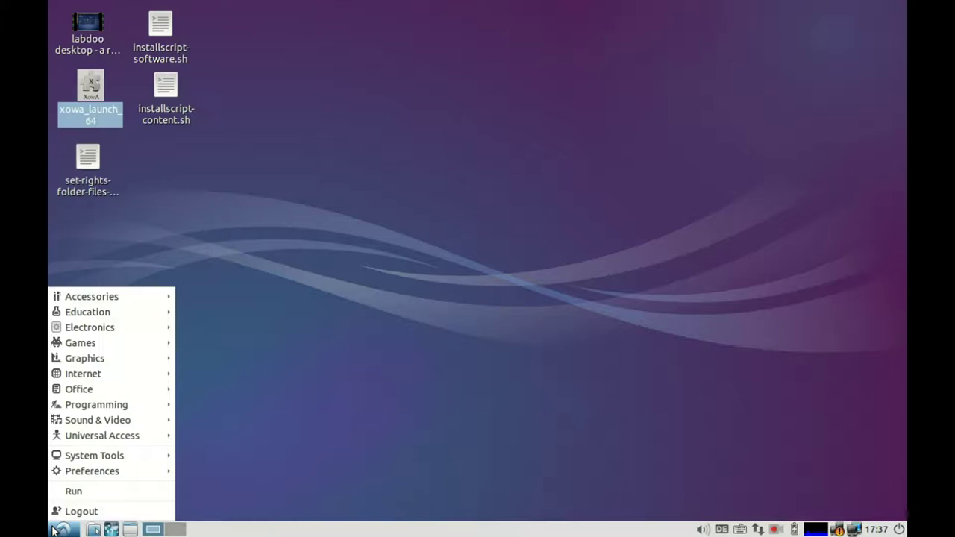
Step: Launch Synaptic Package Manager from System Tools, authenticate with the admin password, and close Quick Introduction
{"action": "mouse_move", "coordinate": [125, 457]}
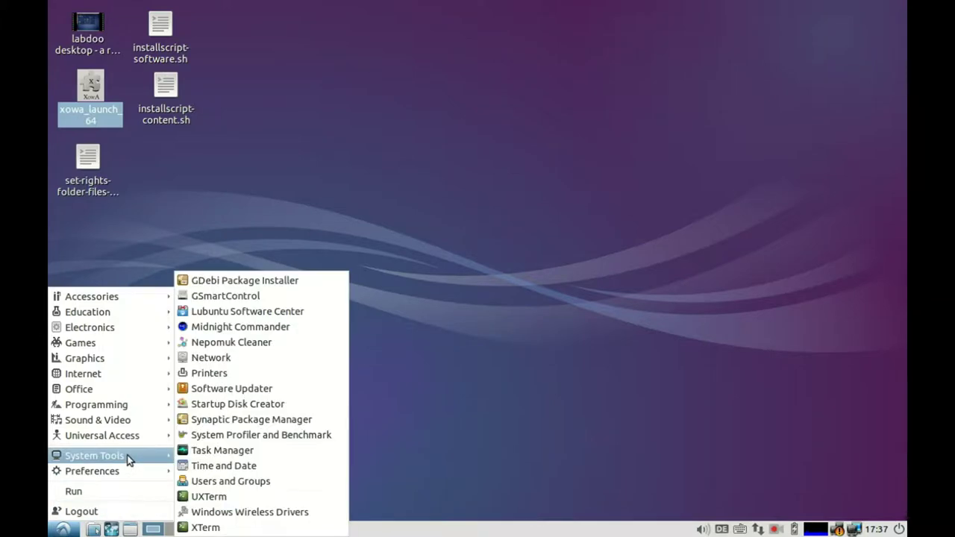
{"action": "left_click", "coordinate": [248, 421]}
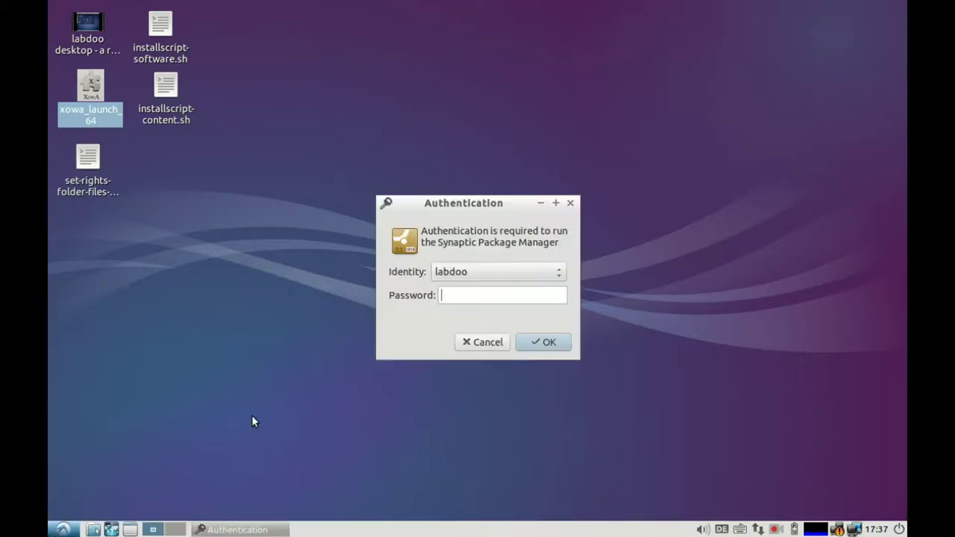
{"action": "type", "text": "labdoo"}
{"action": "key", "text": "Return"}
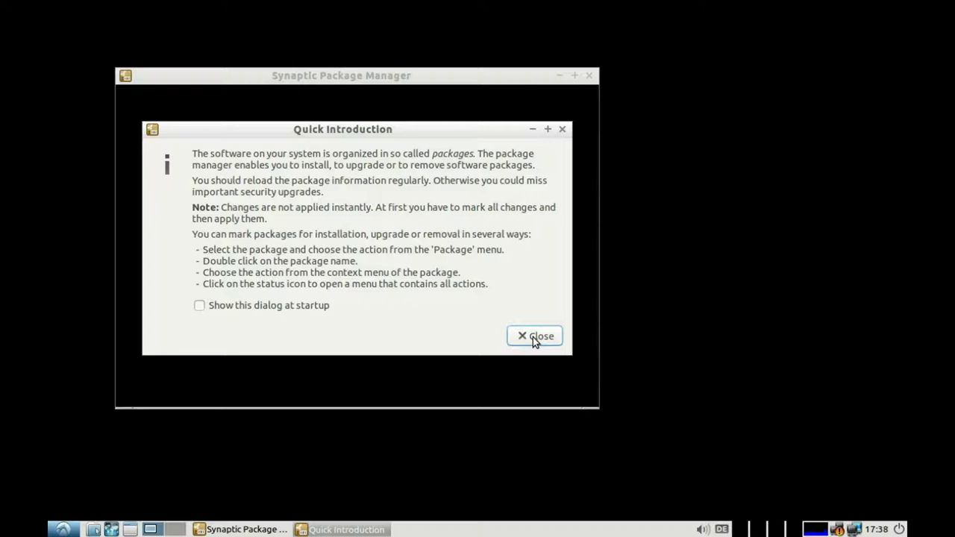
{"action": "left_click", "coordinate": [533, 336]}
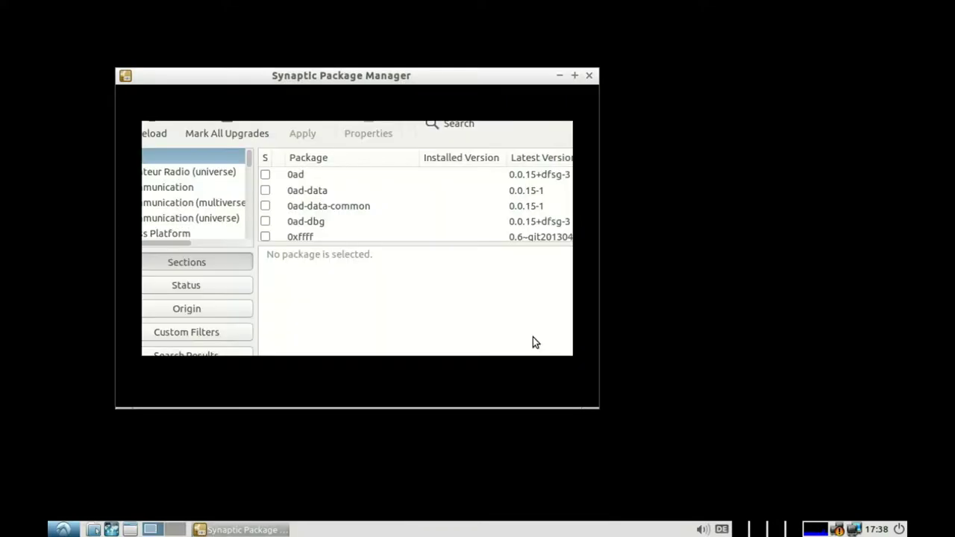
Step: Enlarge the Synaptic window and search for 'skype'
{"action": "left_click_drag", "start_coordinate": [596, 405], "coordinate": [763, 468]}
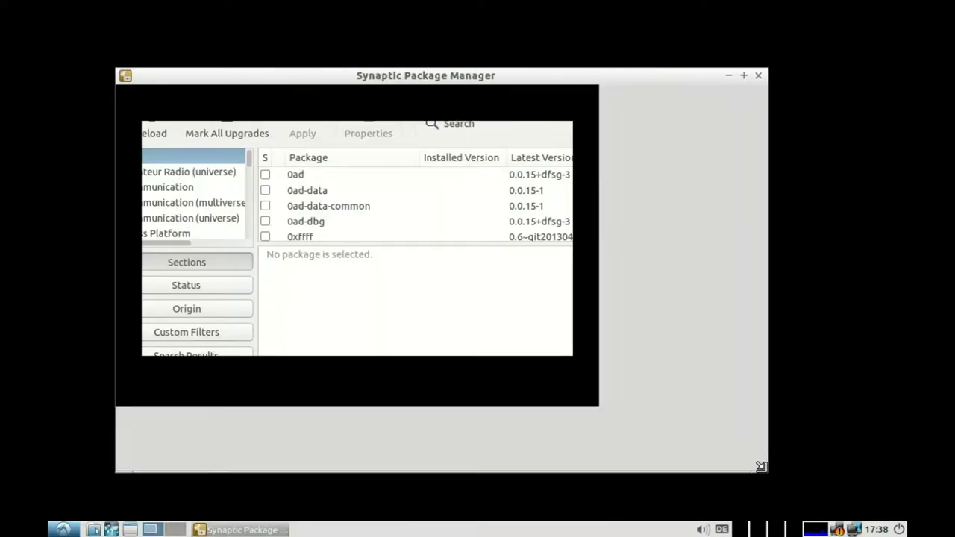
{"action": "left_click", "coordinate": [465, 125]}
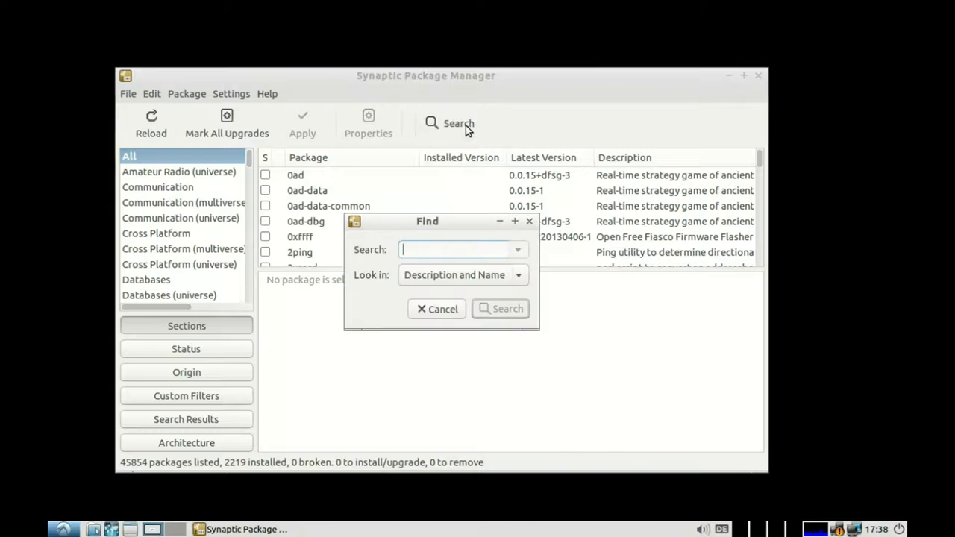
{"action": "type", "text": "skype"}
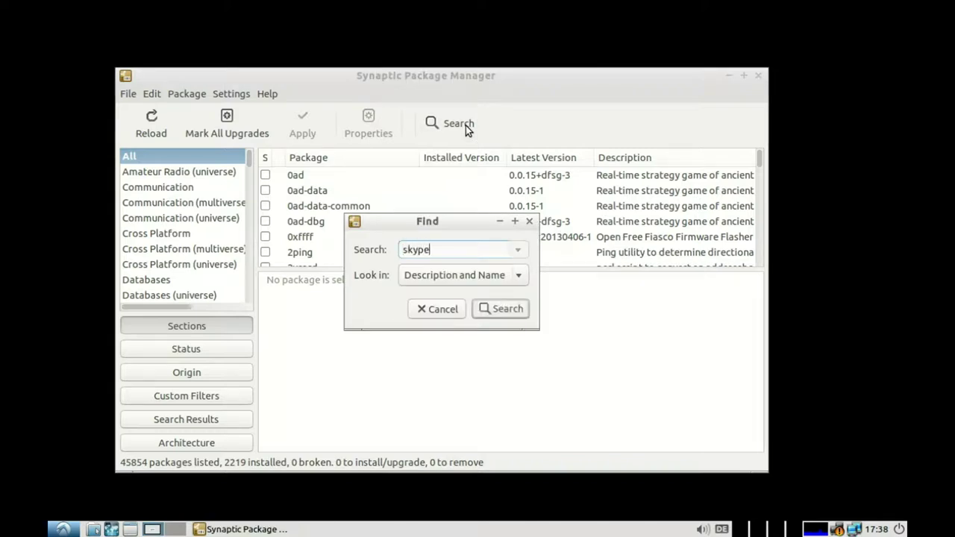
{"action": "key", "text": "Return"}
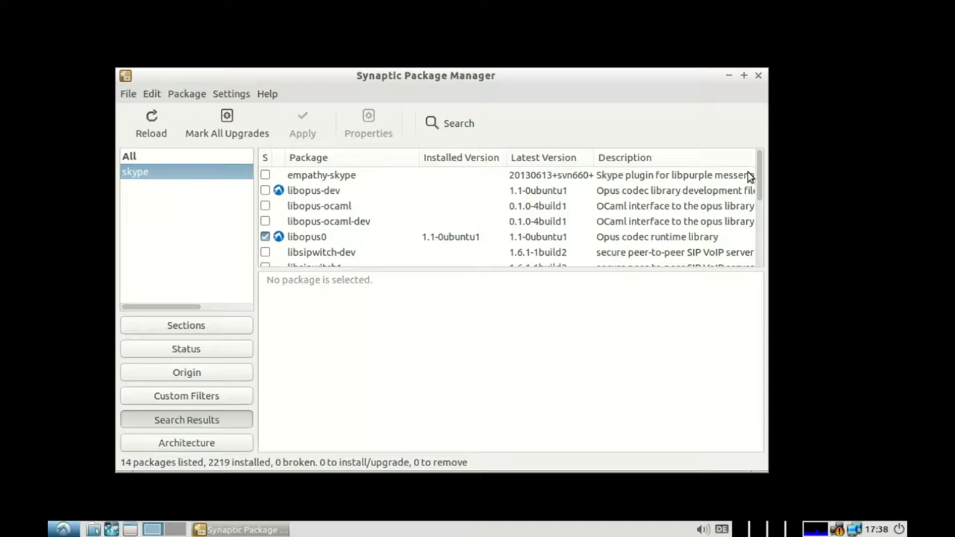
{"action": "left_click_drag", "start_coordinate": [757, 171], "coordinate": [761, 238]}
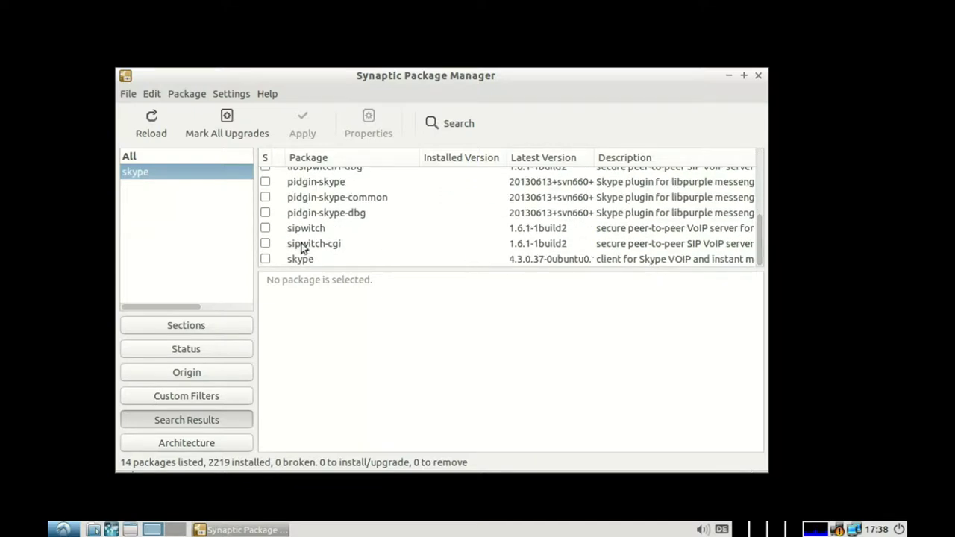
Step: Mark skype for installation and accept the additional required packages
{"action": "left_click", "coordinate": [265, 260]}
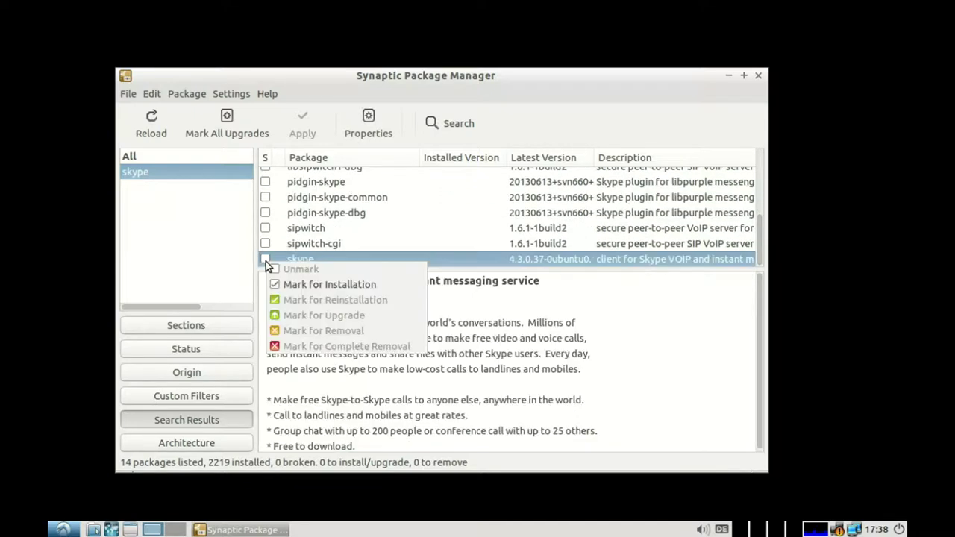
{"action": "left_click", "coordinate": [292, 284]}
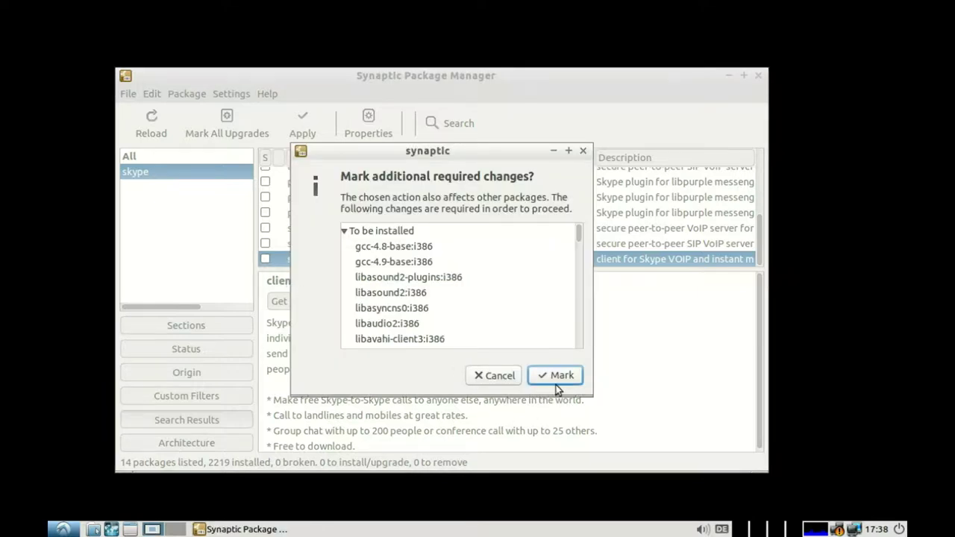
{"action": "left_click", "coordinate": [558, 377]}
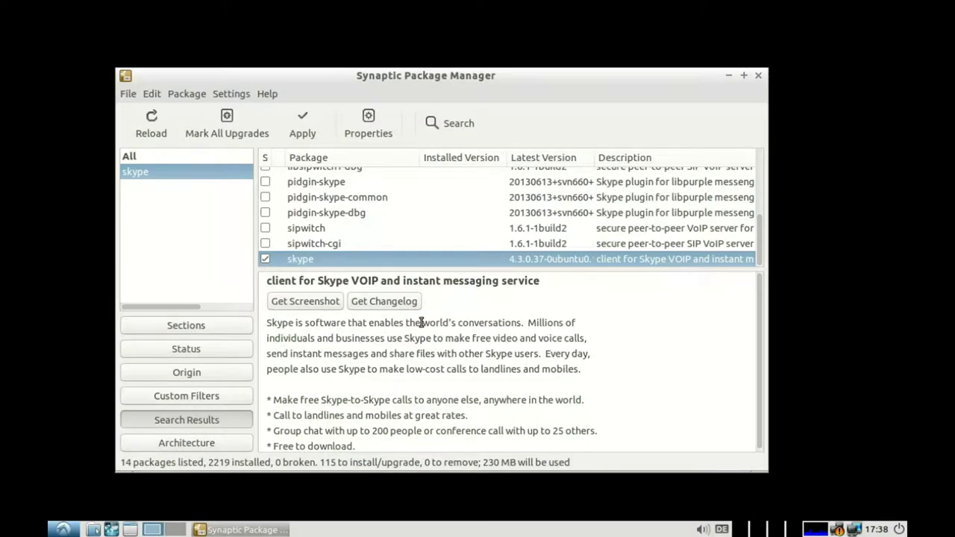
Step: Apply the changes to install the 115 new packages and dismiss the completion notice
{"action": "left_click", "coordinate": [313, 129]}
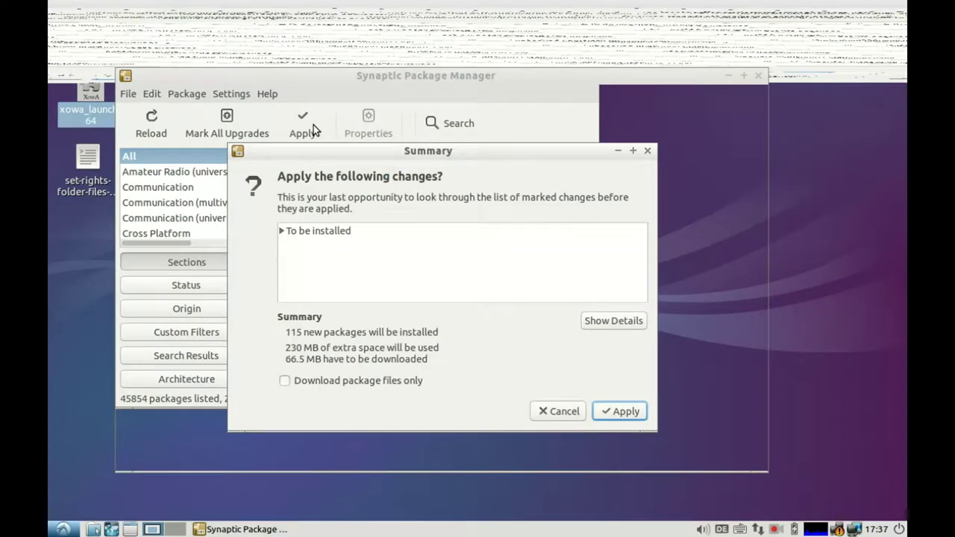
{"action": "left_click", "coordinate": [624, 415]}
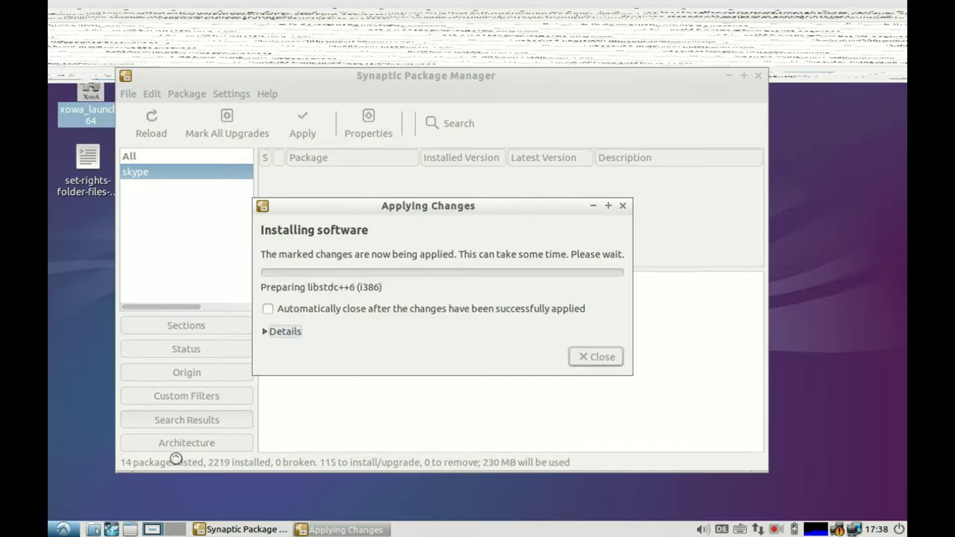
{"action": "left_click", "coordinate": [63, 530]}
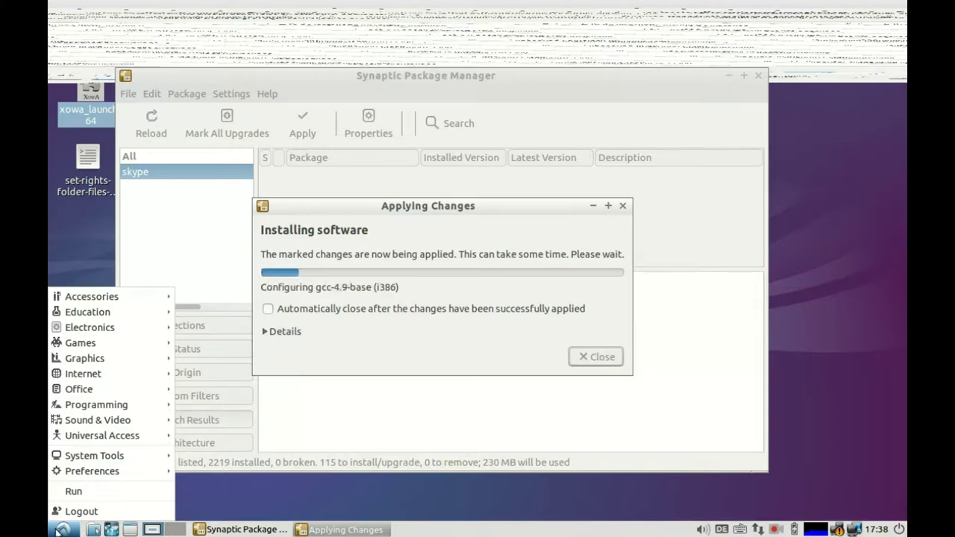
{"action": "mouse_move", "coordinate": [91, 439]}
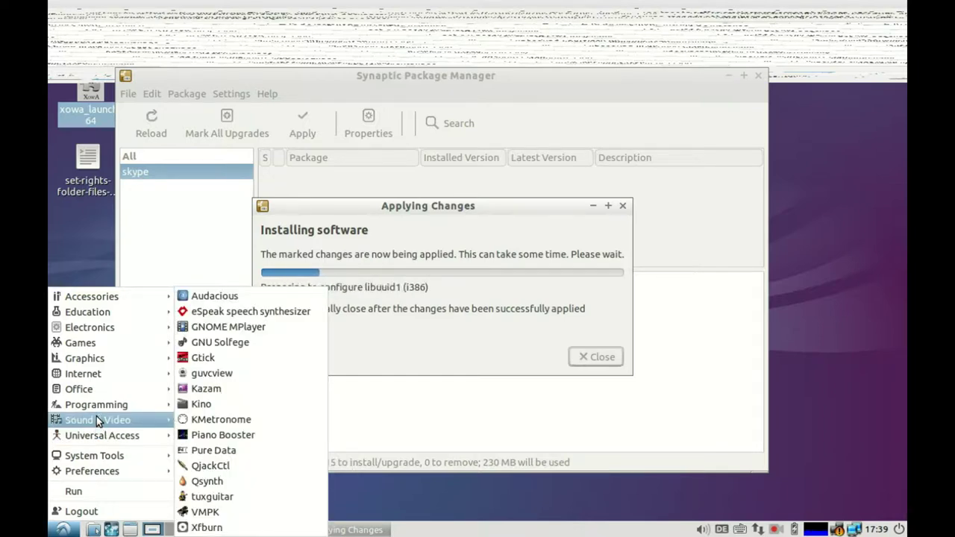
{"action": "mouse_move", "coordinate": [99, 408]}
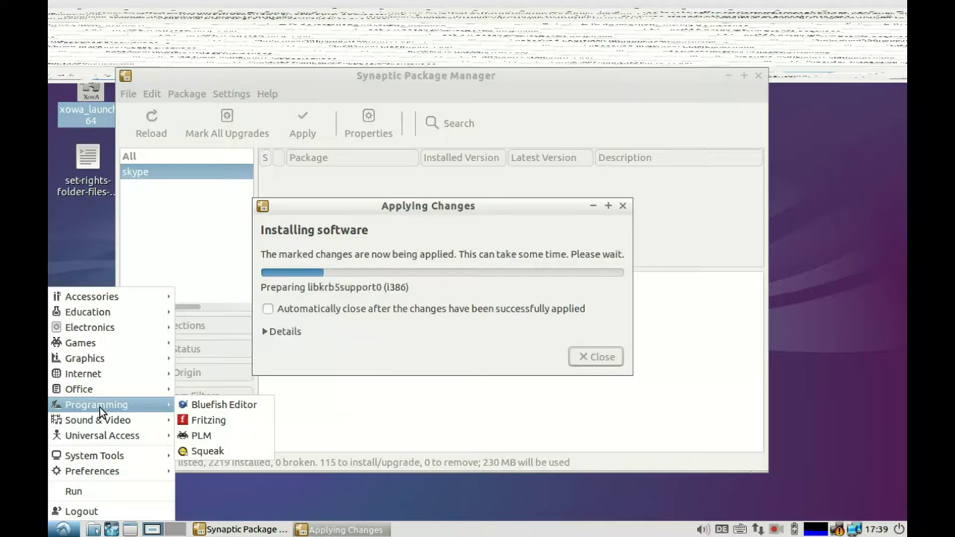
{"action": "mouse_move", "coordinate": [106, 391]}
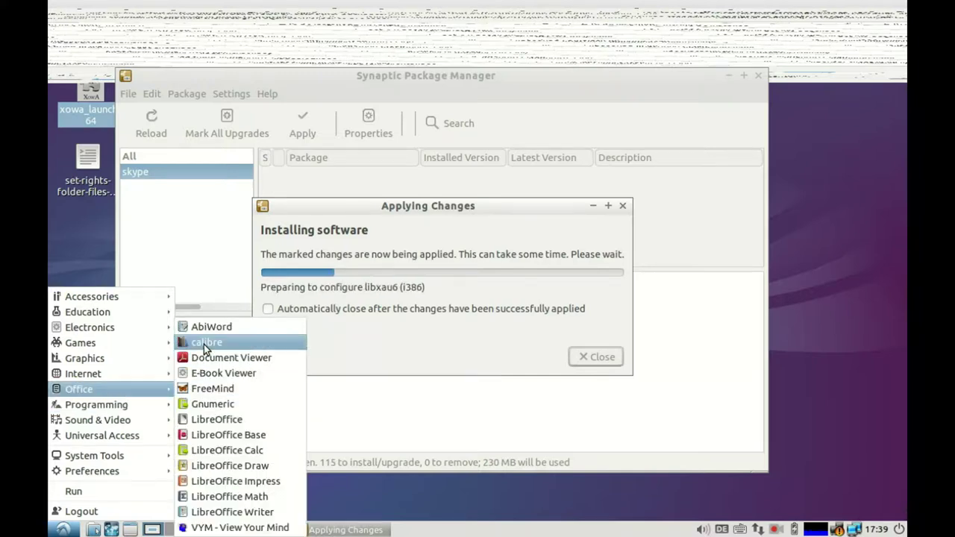
{"action": "mouse_move", "coordinate": [117, 366]}
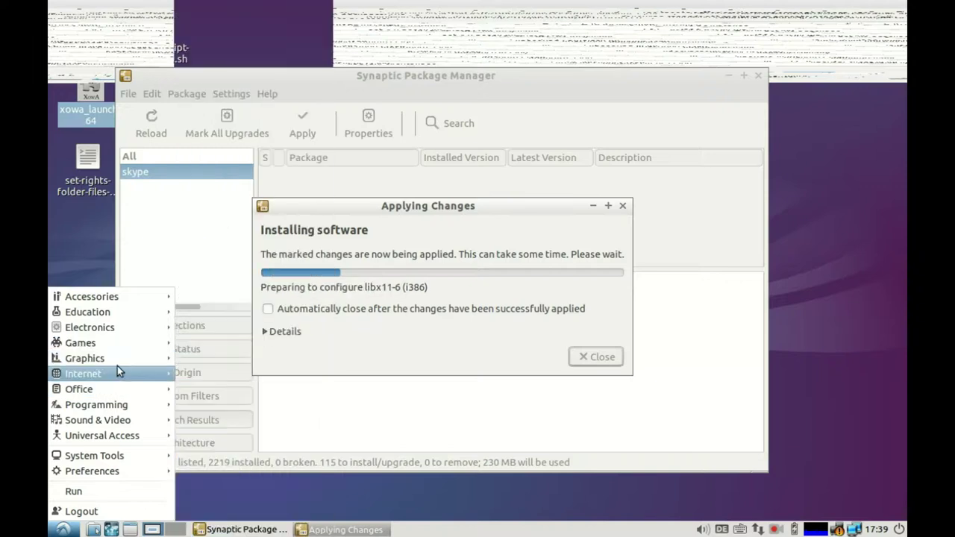
{"action": "left_click", "coordinate": [271, 502]}
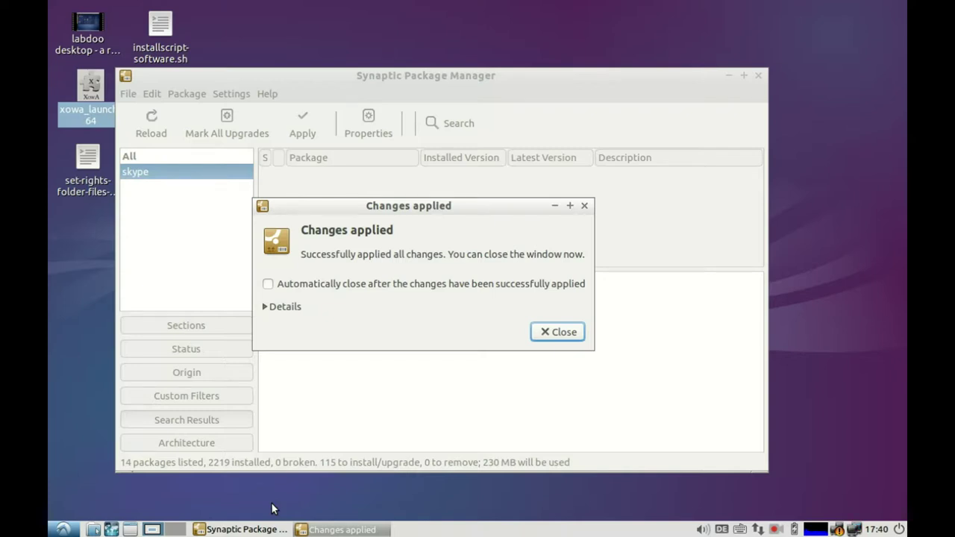
{"action": "left_click", "coordinate": [550, 335]}
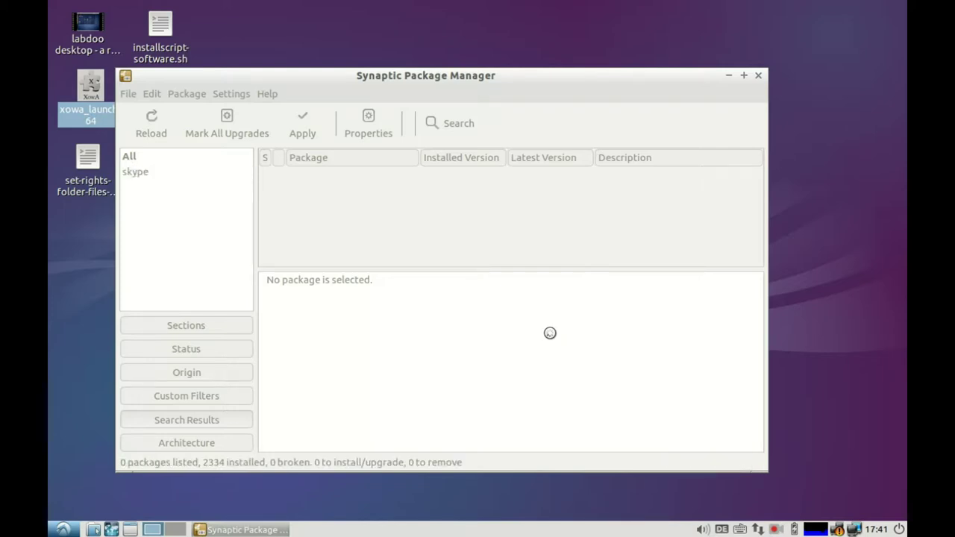
Step: Close Synaptic and add the Skype entry from the Internet menu to the desktop
{"action": "left_click", "coordinate": [759, 76]}
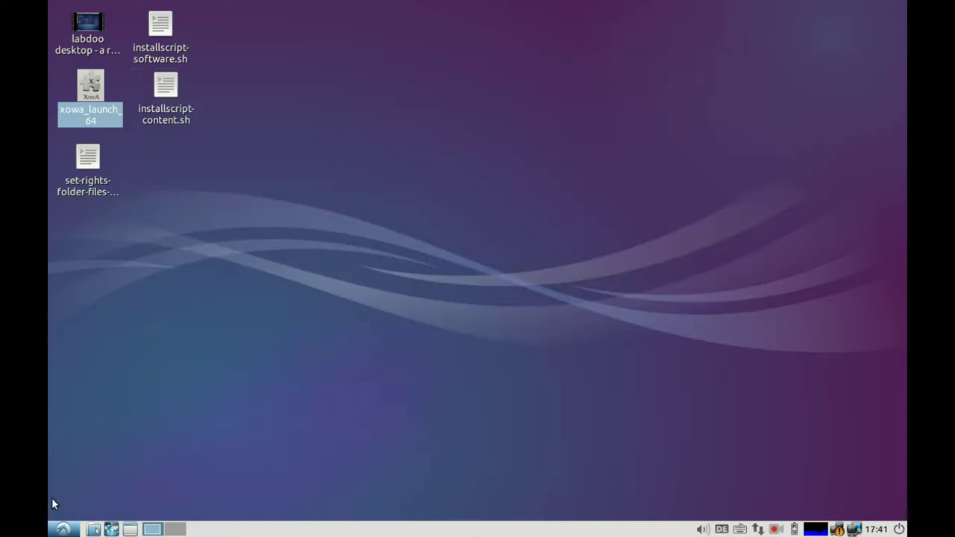
{"action": "left_click", "coordinate": [64, 529]}
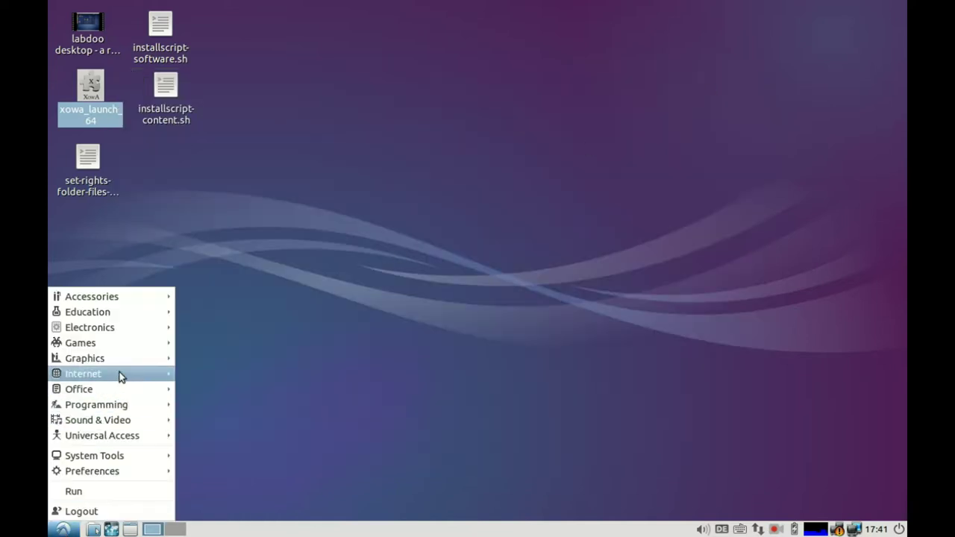
{"action": "mouse_move", "coordinate": [119, 375]}
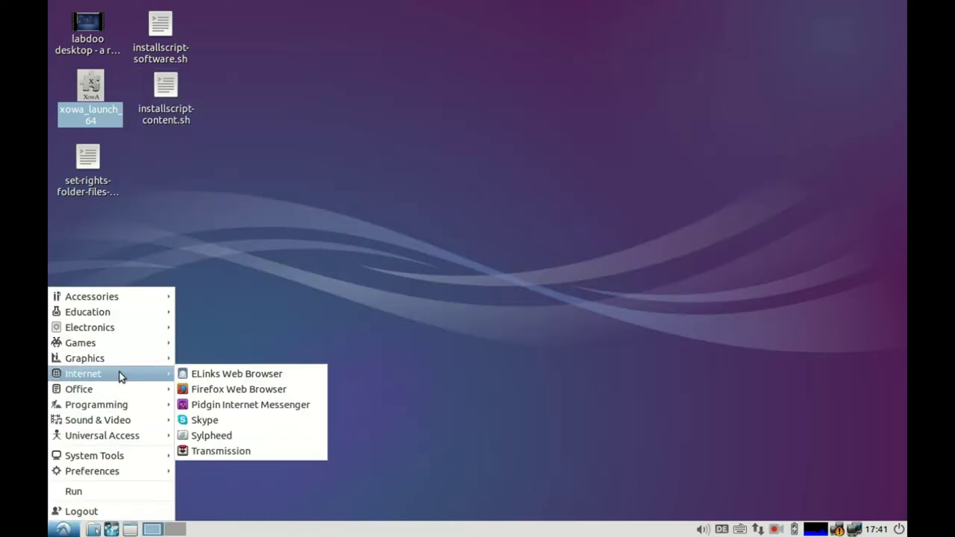
{"action": "right_click", "coordinate": [204, 422]}
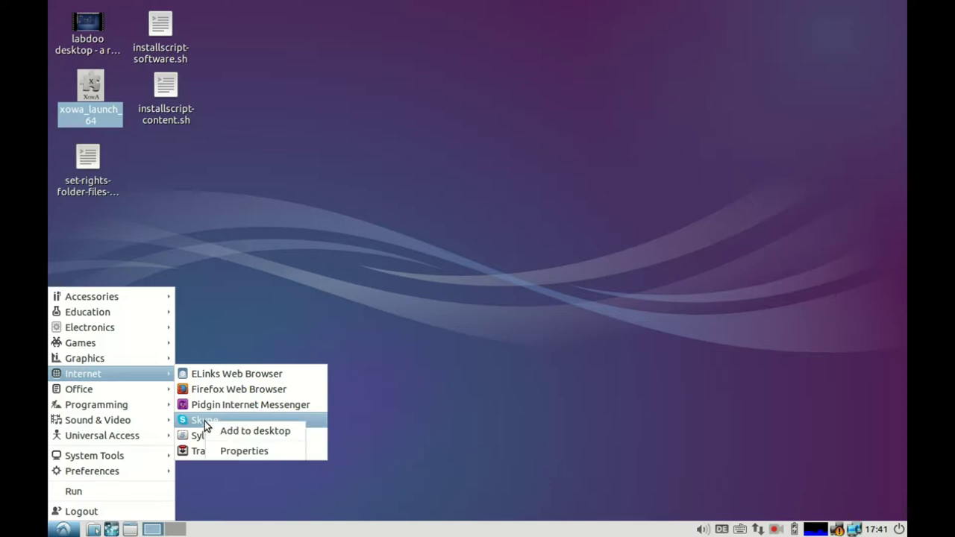
{"action": "left_click", "coordinate": [226, 433]}
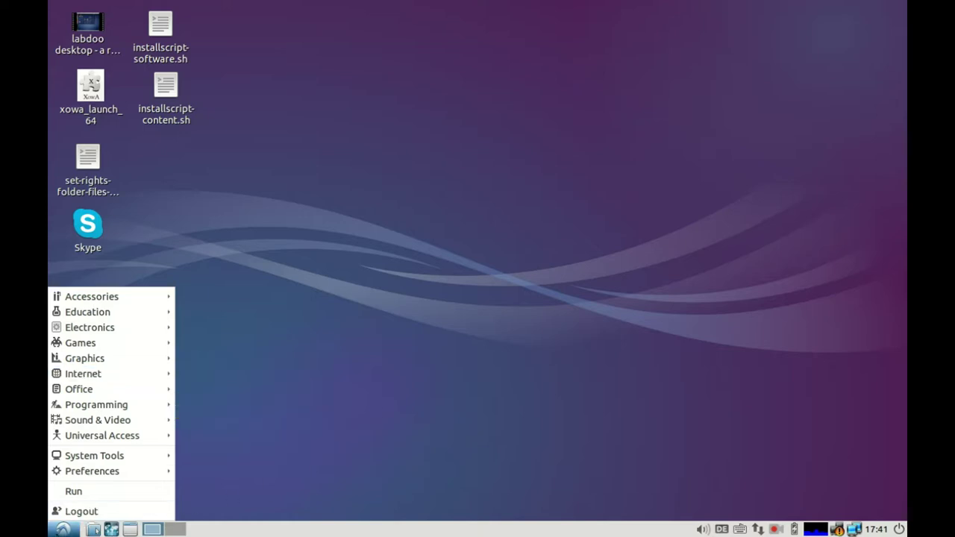
Step: Close the application menu, click around the taskbar tray, then reopen the application menu
{"action": "left_click", "coordinate": [776, 530]}
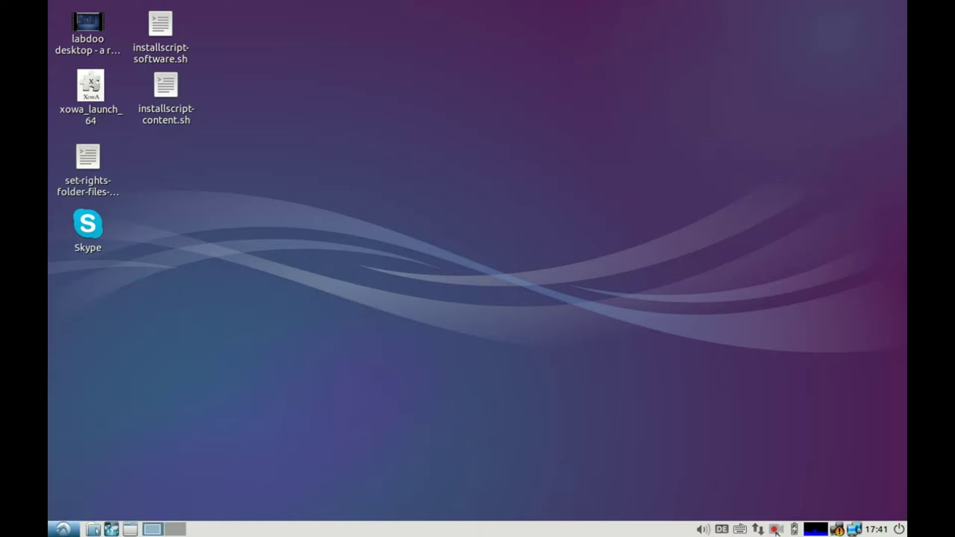
{"action": "left_click", "coordinate": [776, 530]}
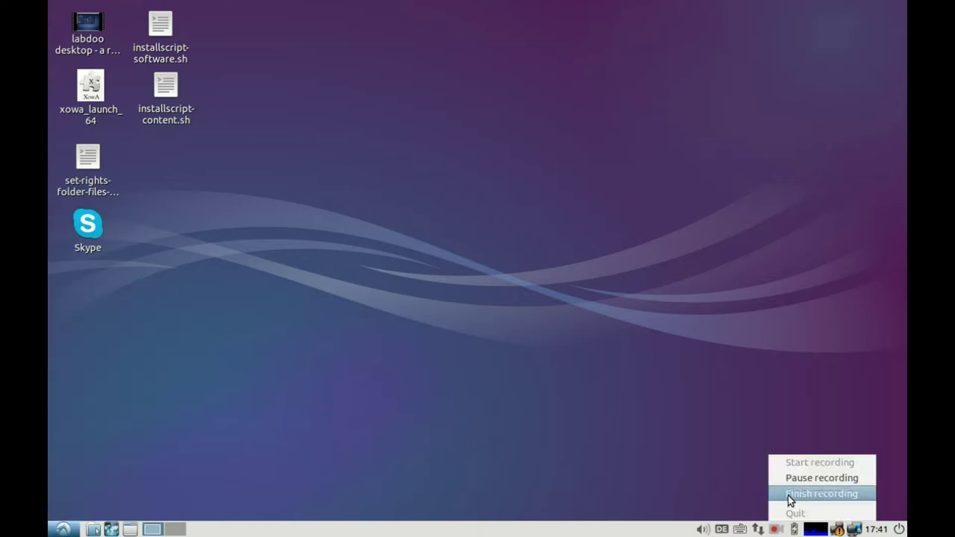
{"action": "left_click", "coordinate": [791, 496]}
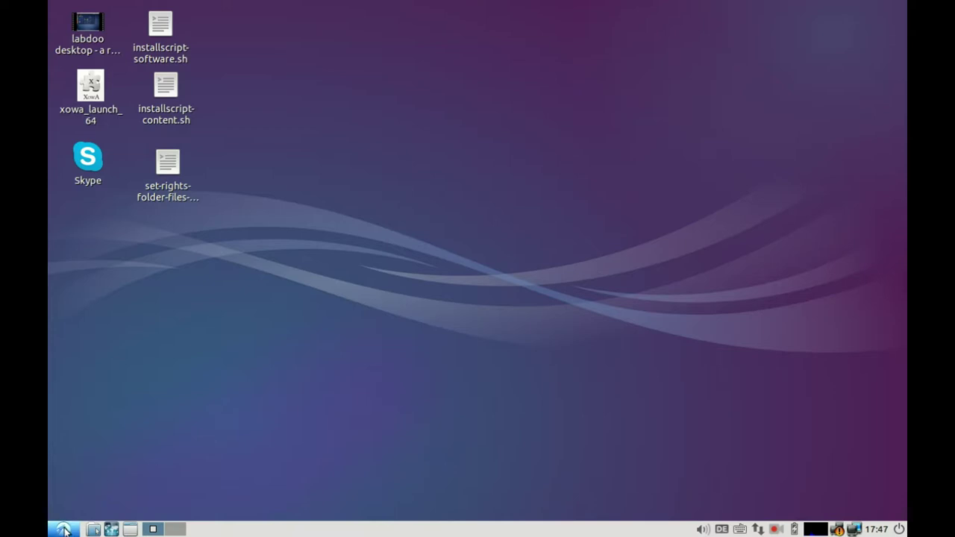
{"action": "left_click", "coordinate": [64, 530]}
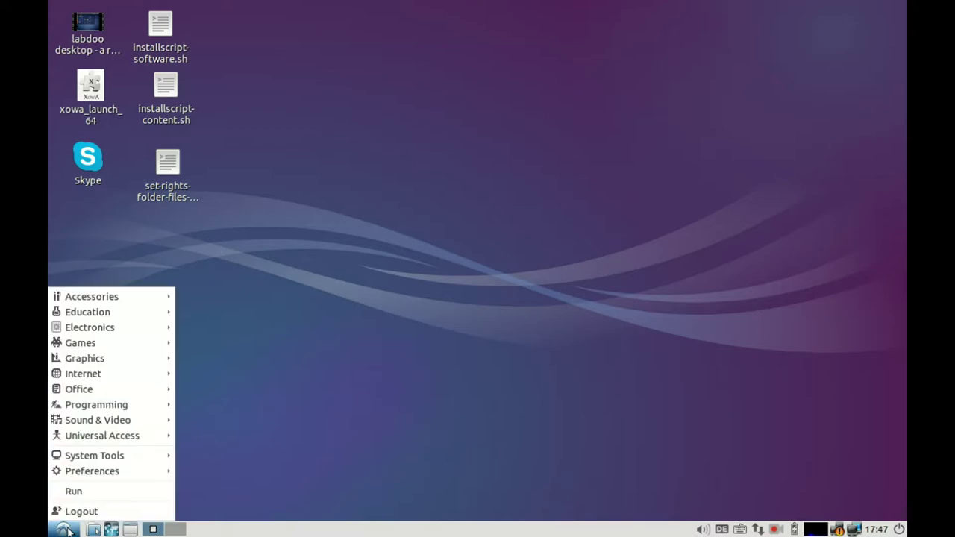
Step: Launch the hardinfo System Information tool from the Run box
{"action": "left_click", "coordinate": [81, 493]}
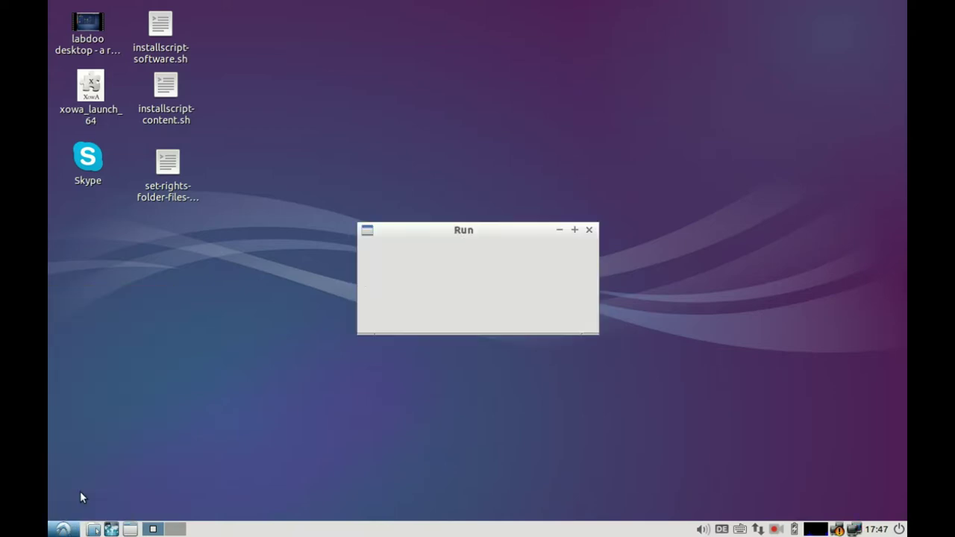
{"action": "type", "text": "hardin"}
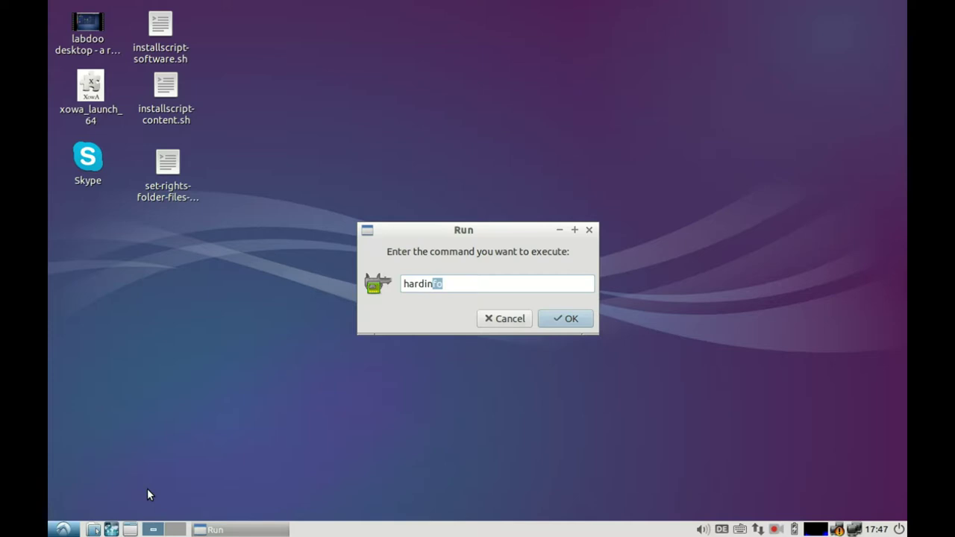
{"action": "key", "text": "Return"}
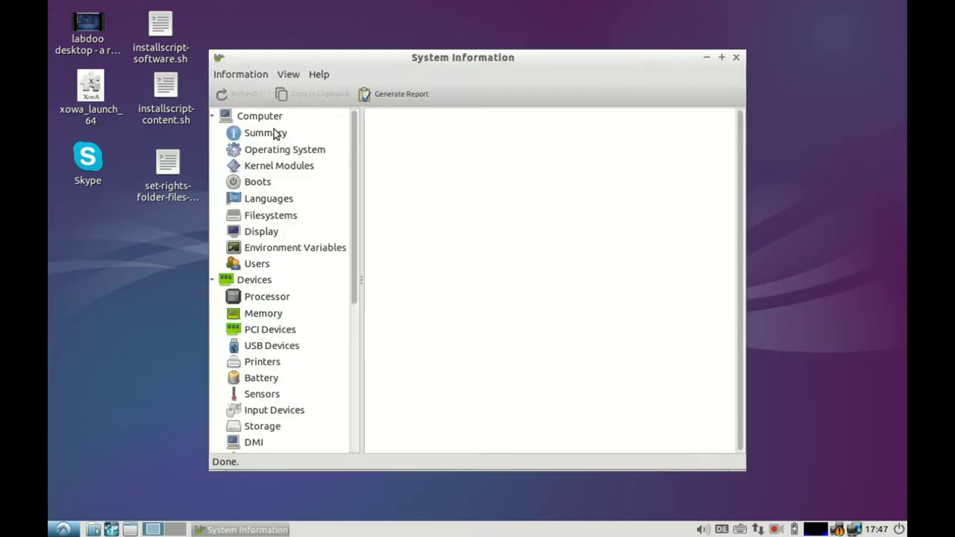
Step: View the Summary in an enlarged window, then the Operating System page showing Ubuntu 14.04.2 LTS
{"action": "left_click", "coordinate": [270, 133]}
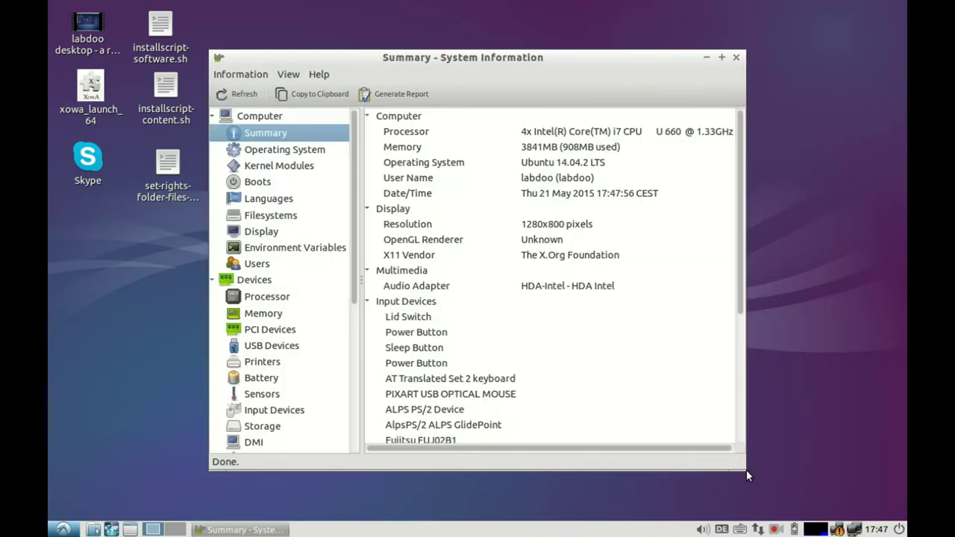
{"action": "left_click_drag", "start_coordinate": [741, 466], "coordinate": [878, 508]}
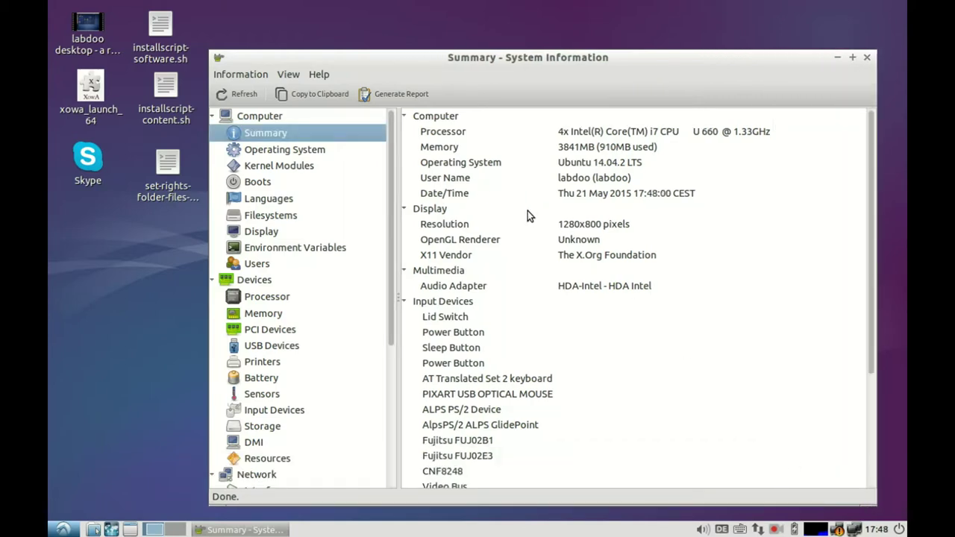
{"action": "scroll", "coordinate": [527, 212], "scroll_direction": "down", "scroll_amount": 5}
{"action": "scroll", "coordinate": [525, 235], "scroll_direction": "up", "scroll_amount": 3}
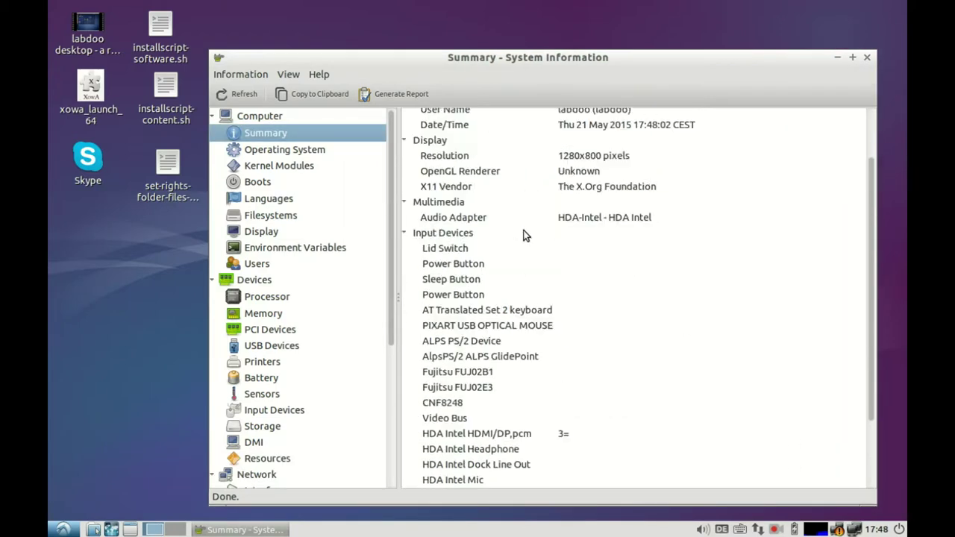
{"action": "left_click", "coordinate": [287, 153]}
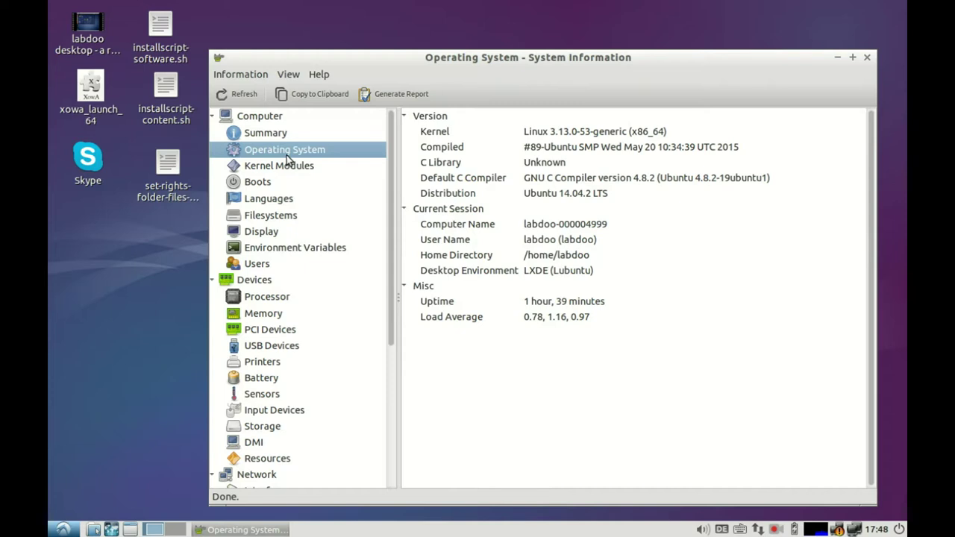
Step: Browse the Languages, Filesystems, Display and Users pages, ending on the four-core Intel Core i7 Processor list
{"action": "left_click", "coordinate": [257, 200]}
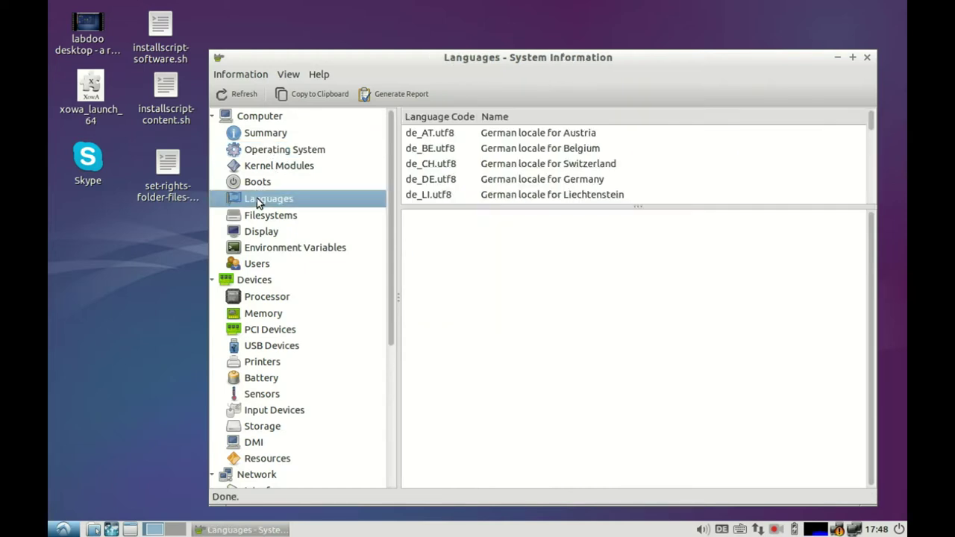
{"action": "left_click", "coordinate": [259, 216]}
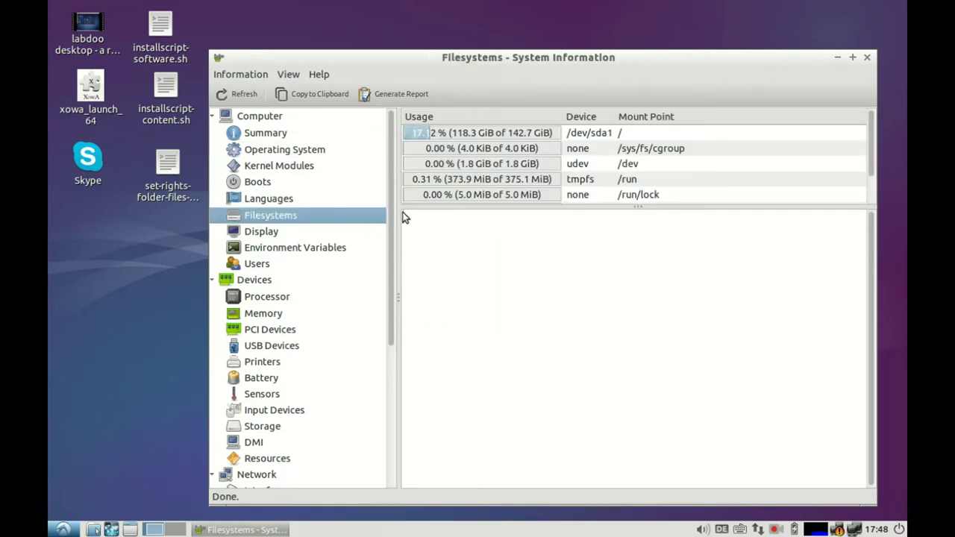
{"action": "left_click_drag", "start_coordinate": [431, 206], "coordinate": [439, 299]}
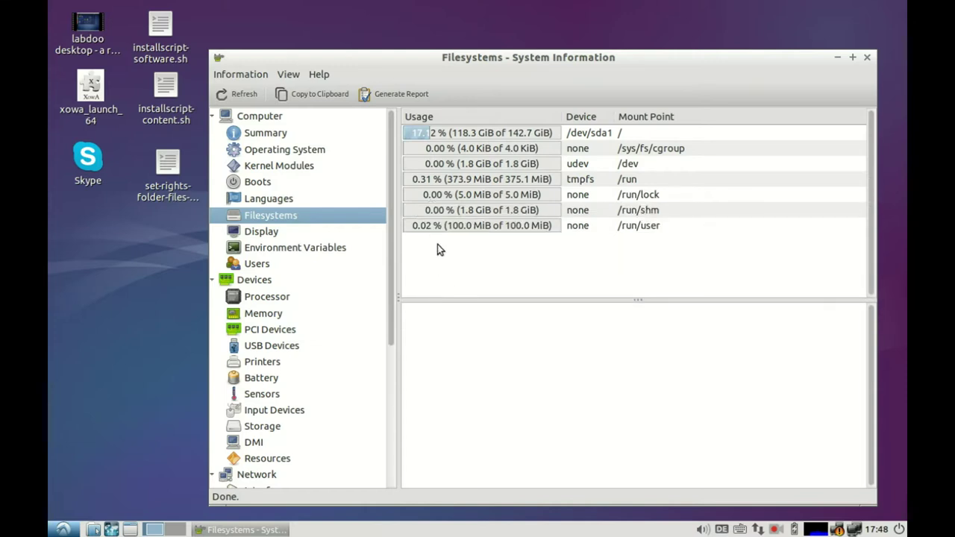
{"action": "left_click", "coordinate": [254, 239]}
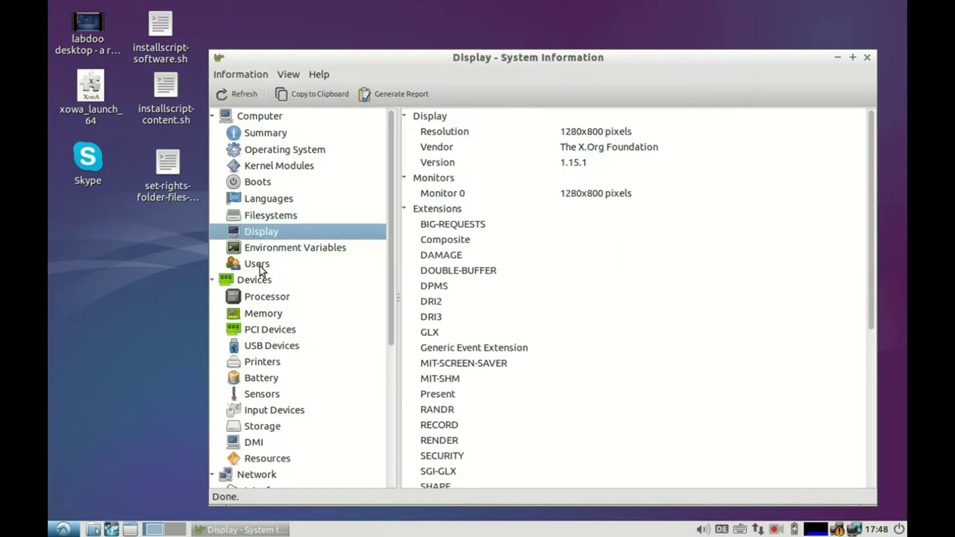
{"action": "left_click", "coordinate": [261, 263]}
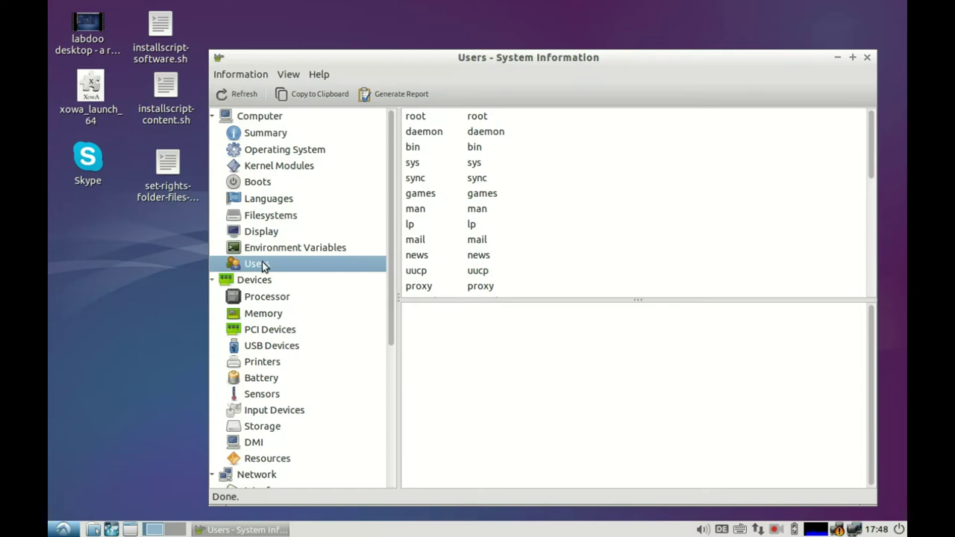
{"action": "left_click", "coordinate": [261, 298]}
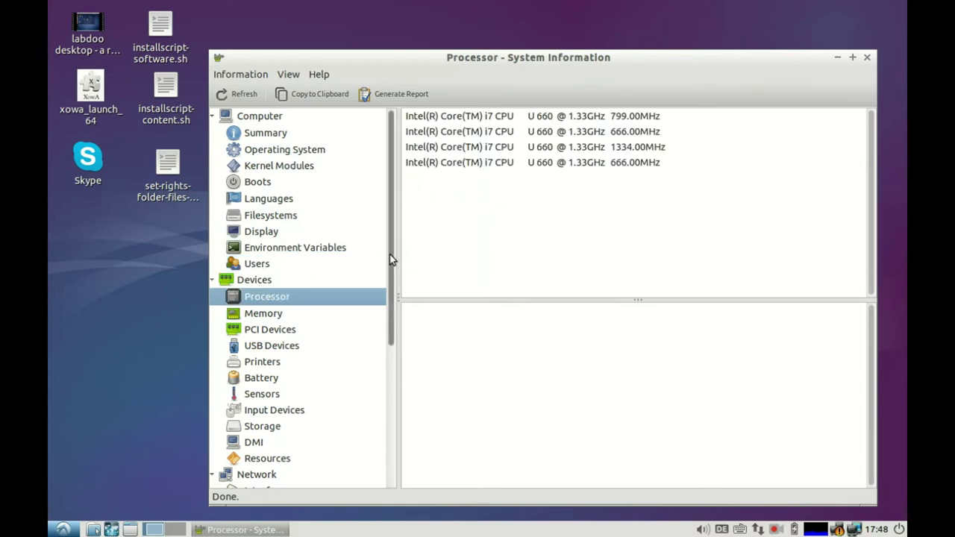
Step: View the first CPU core's details, then the Battery and Sensors pages
{"action": "left_click_drag", "start_coordinate": [389, 255], "coordinate": [391, 273]}
{"action": "left_click", "coordinate": [473, 117]}
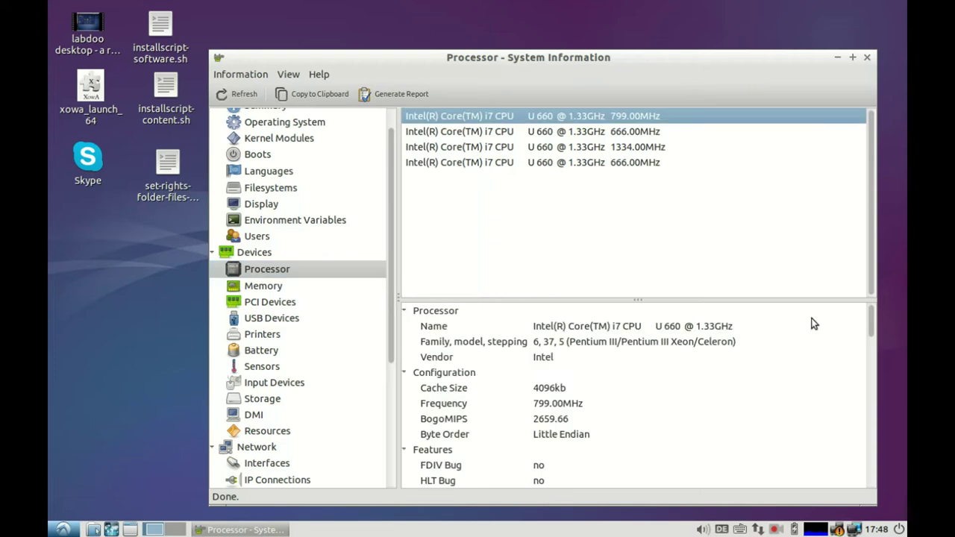
{"action": "mouse_move", "coordinate": [870, 322]}
{"action": "left_mouse_down"}
{"action": "mouse_move", "coordinate": [873, 388]}
{"action": "mouse_move", "coordinate": [881, 328]}
{"action": "left_mouse_up"}
{"action": "left_click", "coordinate": [261, 350]}
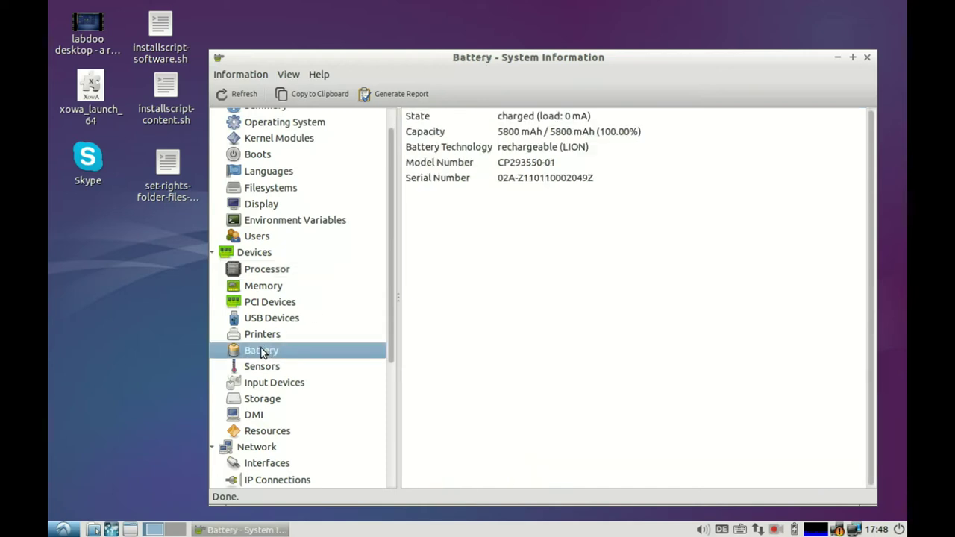
{"action": "left_click", "coordinate": [263, 368]}
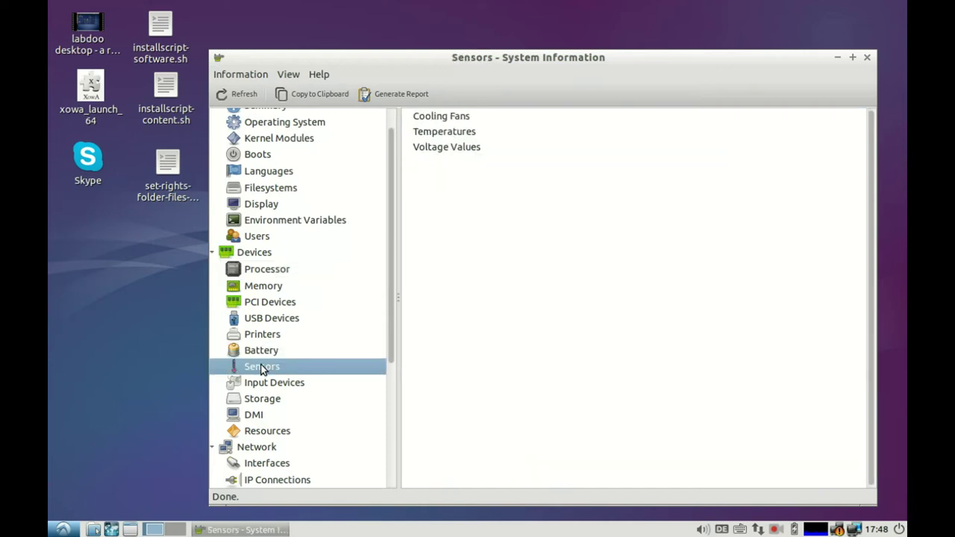
Step: Check USB Devices and Storage, then list network interfaces eth0, lo and wlan0 with traffic
{"action": "left_click", "coordinate": [274, 322]}
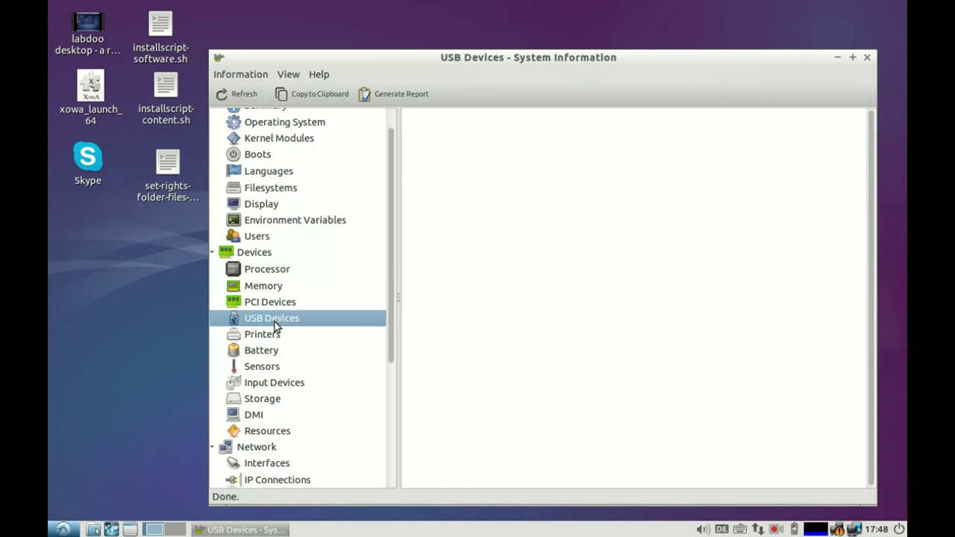
{"action": "left_click", "coordinate": [263, 400]}
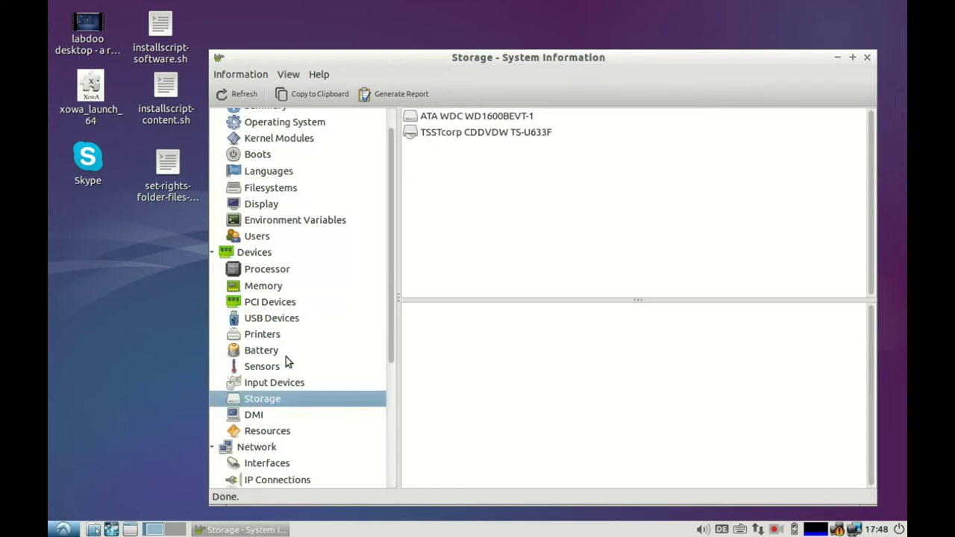
{"action": "scroll", "coordinate": [342, 346], "scroll_direction": "down", "scroll_amount": 3}
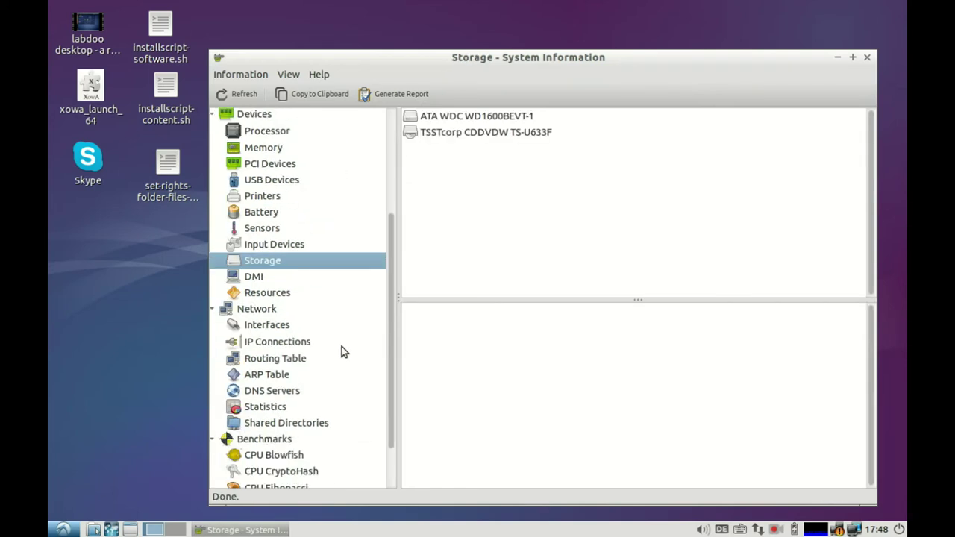
{"action": "left_click", "coordinate": [262, 312]}
{"action": "left_click", "coordinate": [259, 326]}
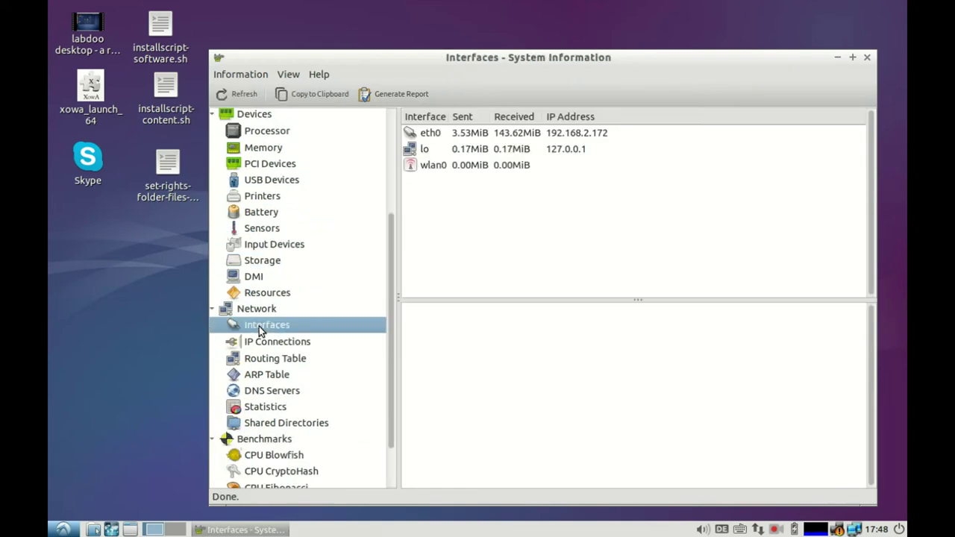